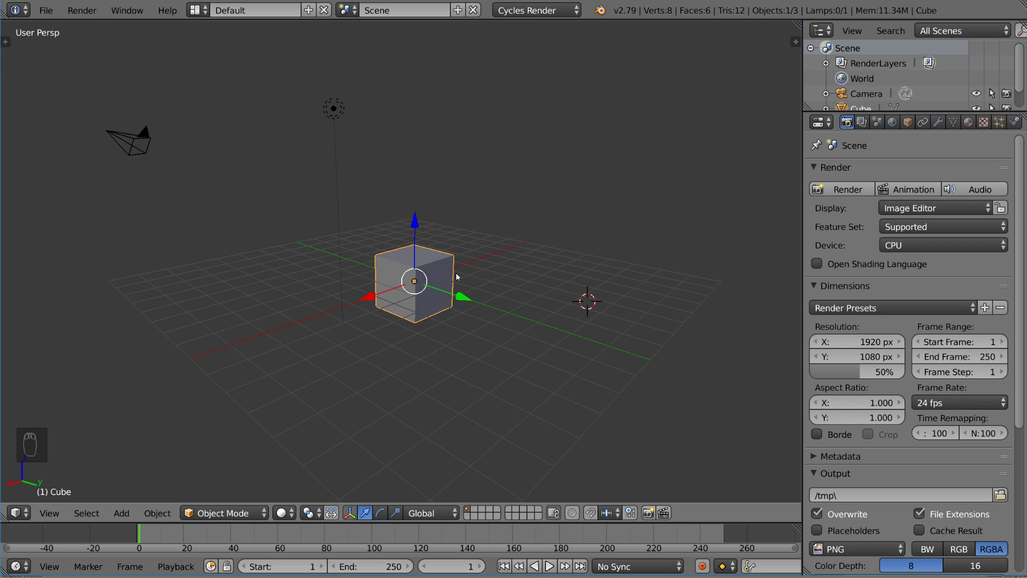
Delete the default cube and add a single-bone armature to the scene.
key("x")
left_click(532, 307)
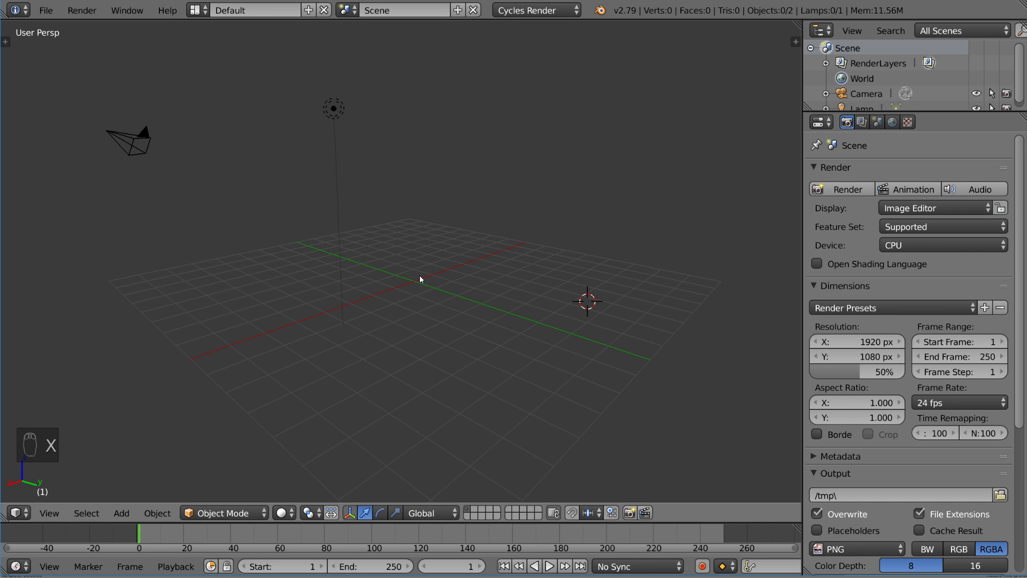
key("shift+a")
mouse_move(390, 361)
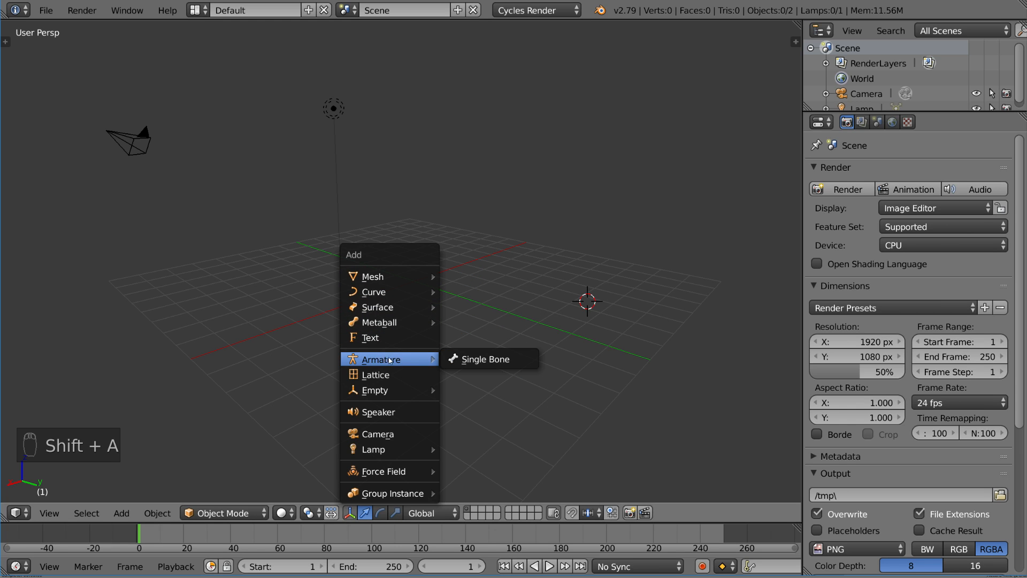
left_click(524, 361)
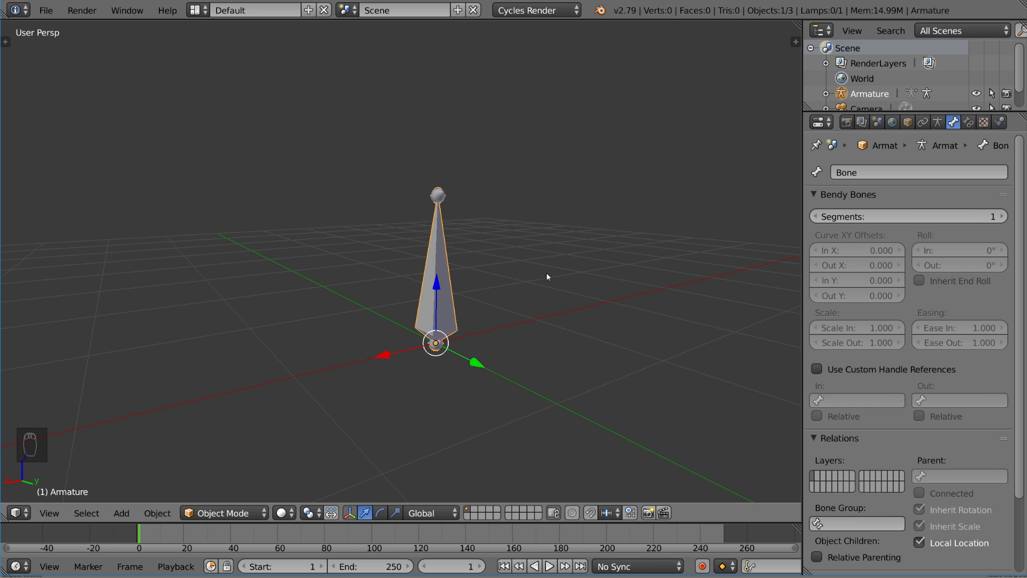
Look at the armature in Pose Mode, switch it to Edit Mode, and select the bone's tip, root and whole body in turn.
key("ctrl+Tab")
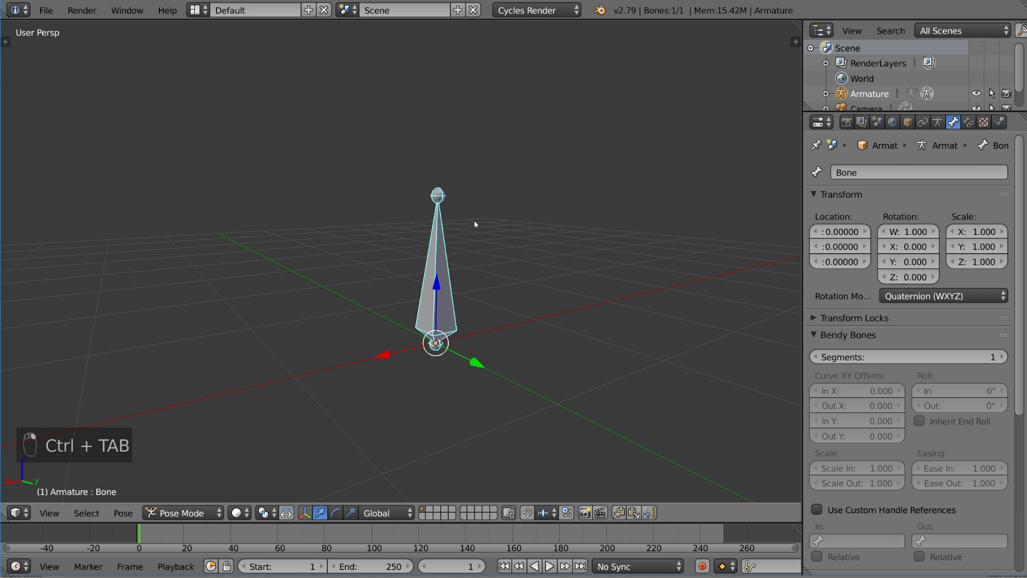
key("ctrl+Tab")
key("Tab")
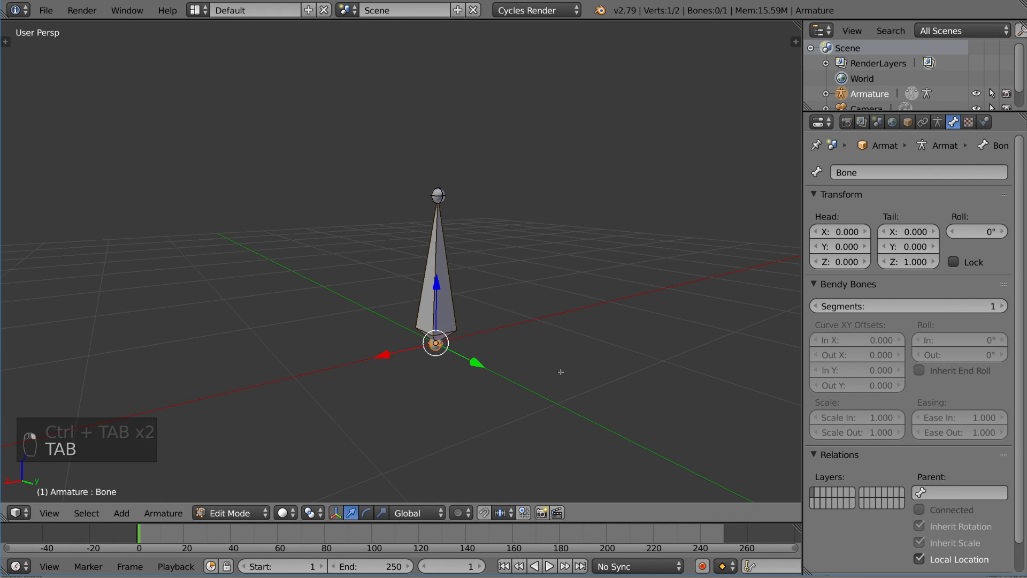
right_click(438, 196)
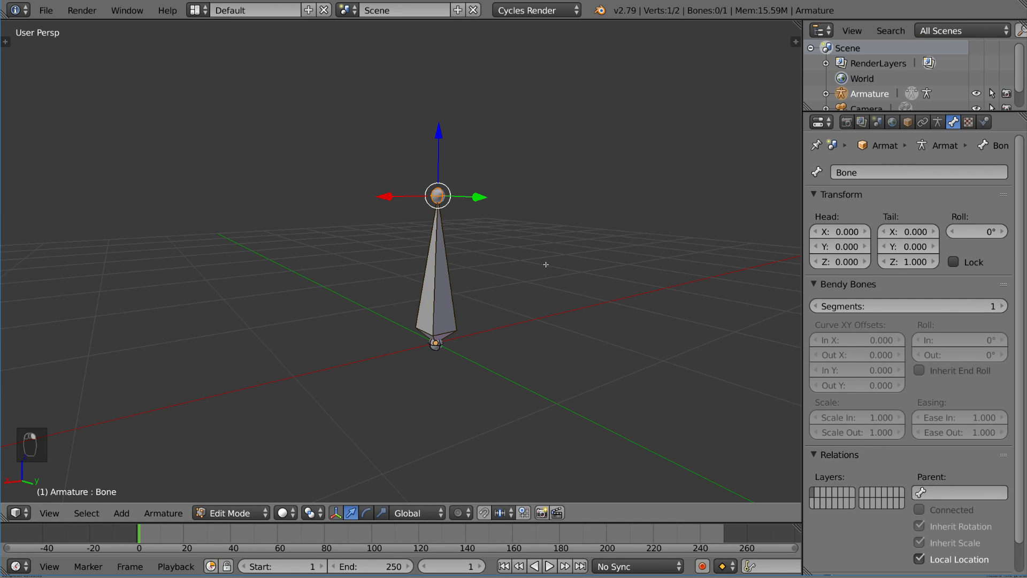
right_click(438, 347)
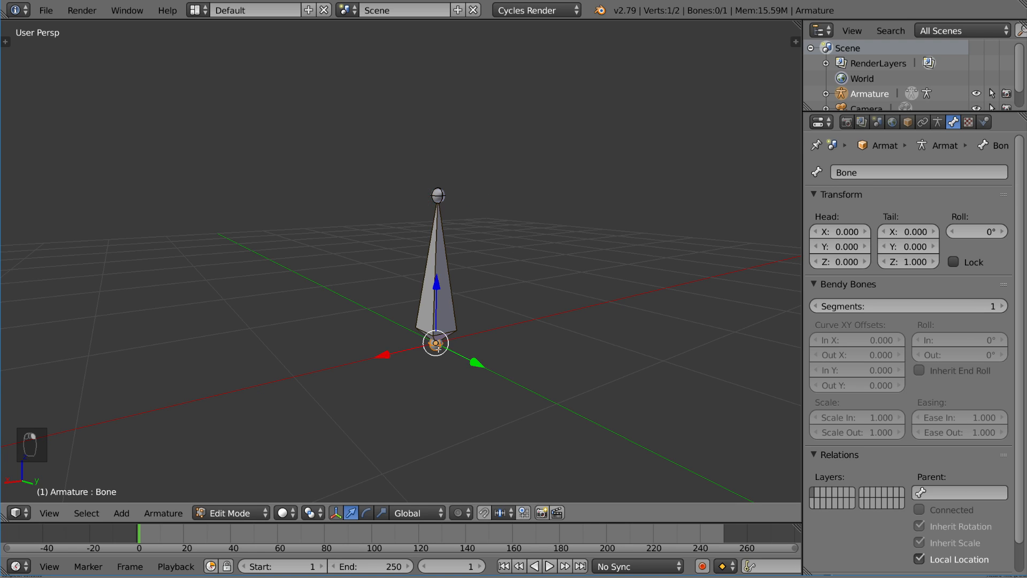
right_click(449, 296)
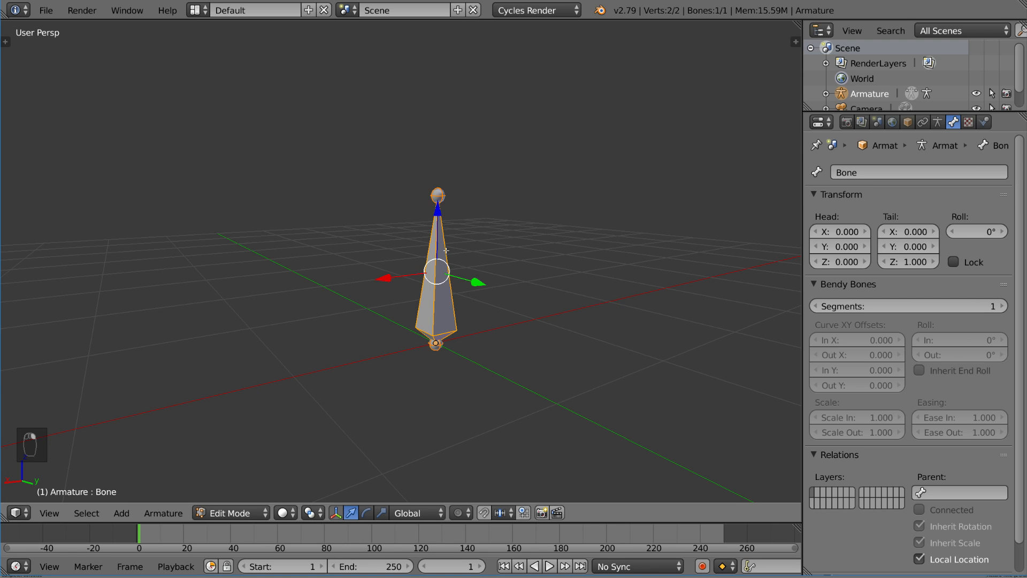
right_click(443, 196)
Try moving the bone's root and then its tip freely in Edit Mode, cancelling both moves.
right_click(434, 343)
key("g")
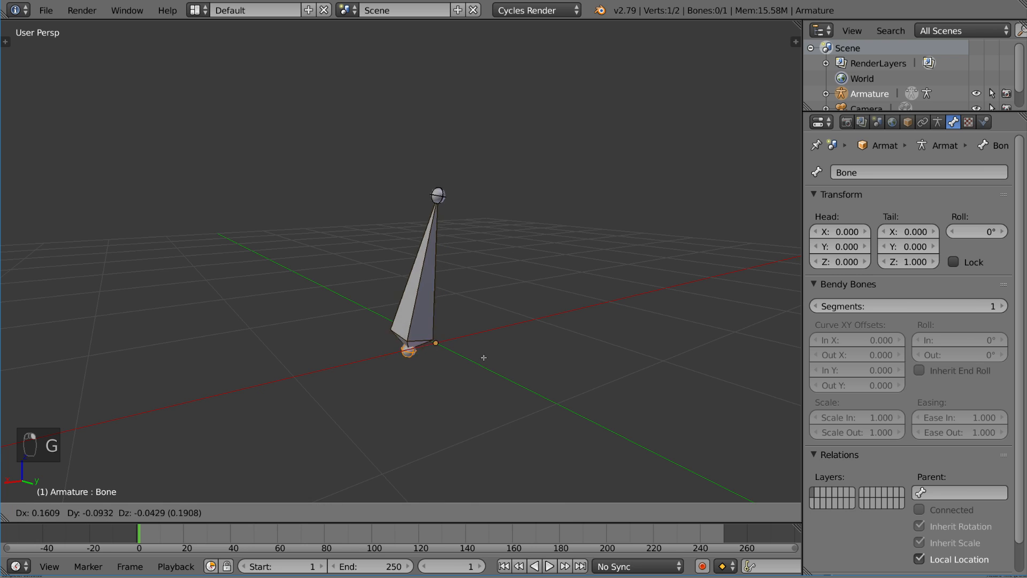
right_click(444, 191)
right_click(443, 193)
key("g")
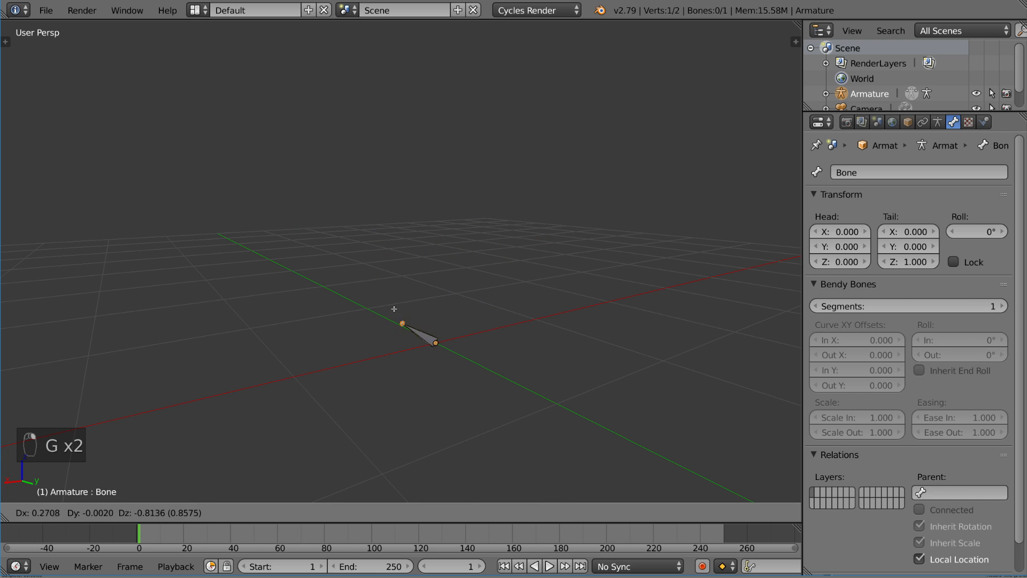
right_click(573, 132)
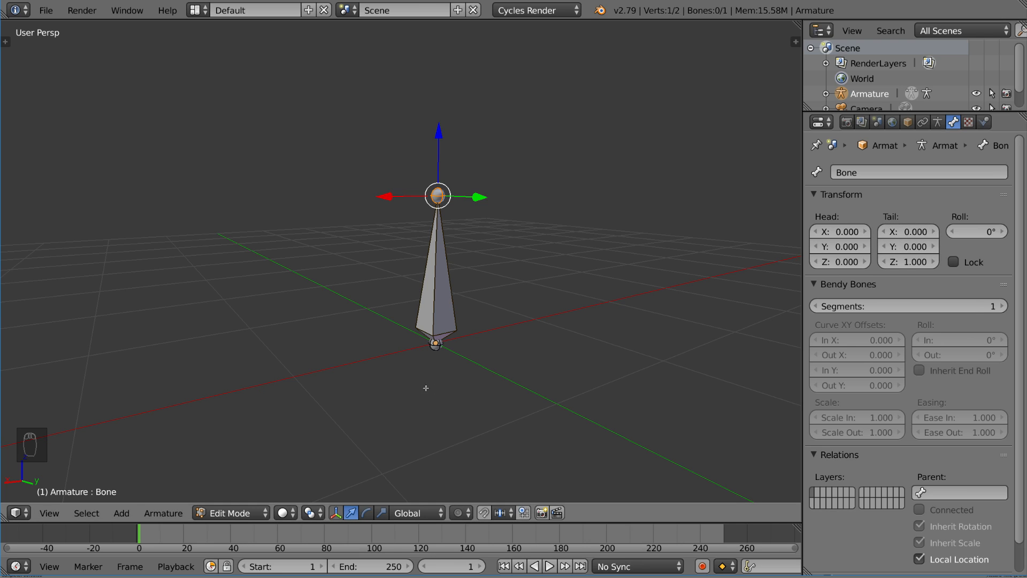
Try shifting the bone's head and tail X values, undo both changes, and try a free move of the tip that is cancelled.
right_click(435, 343)
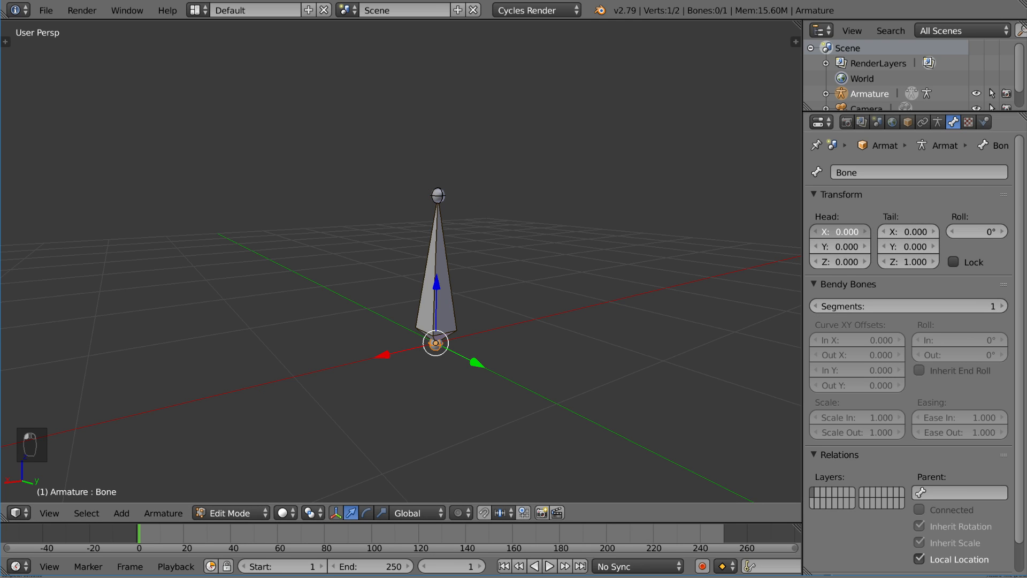
left_click_drag(843, 231, 900, 232)
key("ctrl+z")
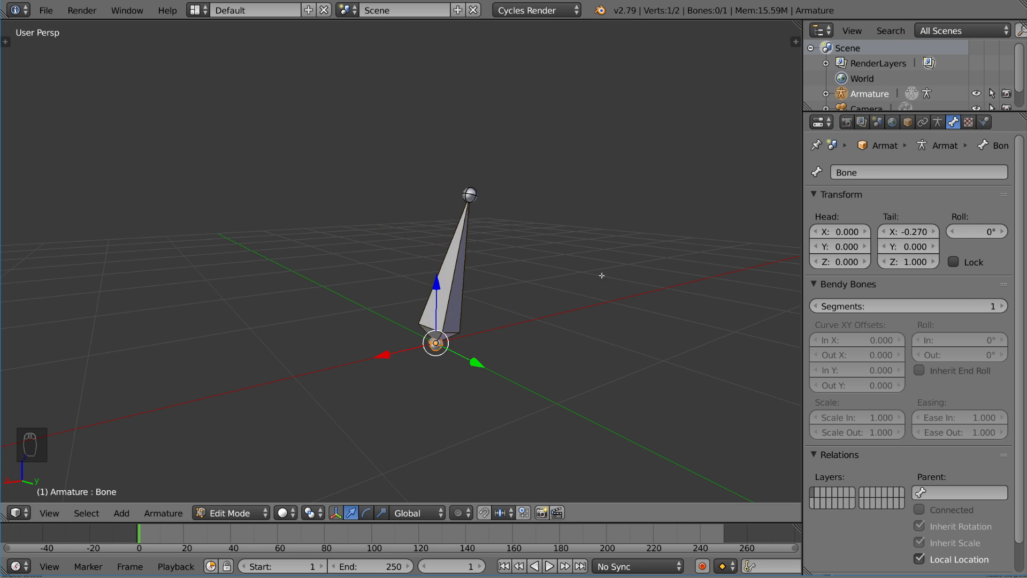
key("ctrl+z")
right_click(439, 194)
key("g")
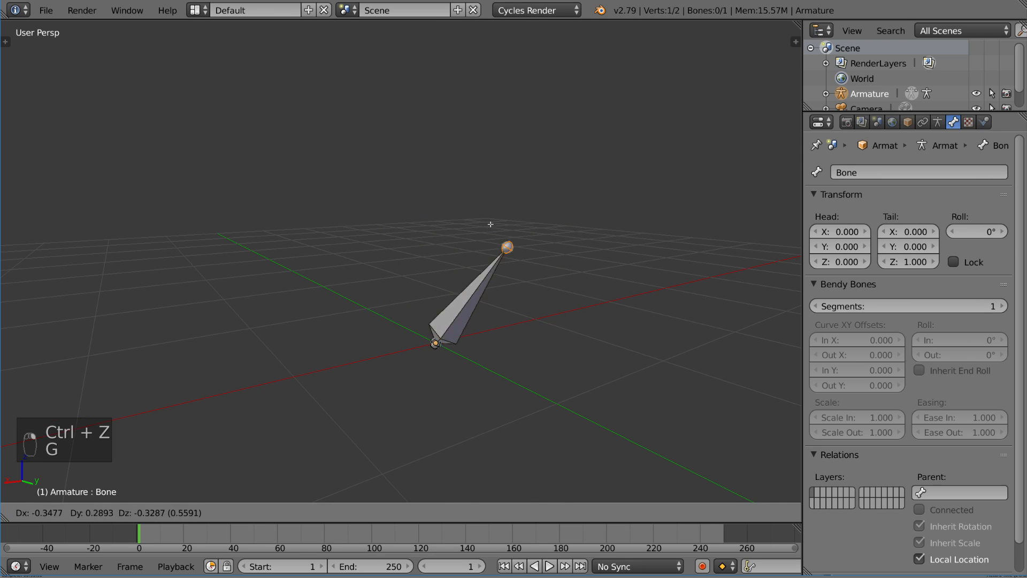
right_click(528, 339)
Switch the armature to Pose Mode and try rotating the bone around its root twice, cancelling each rotation.
key("Tab")
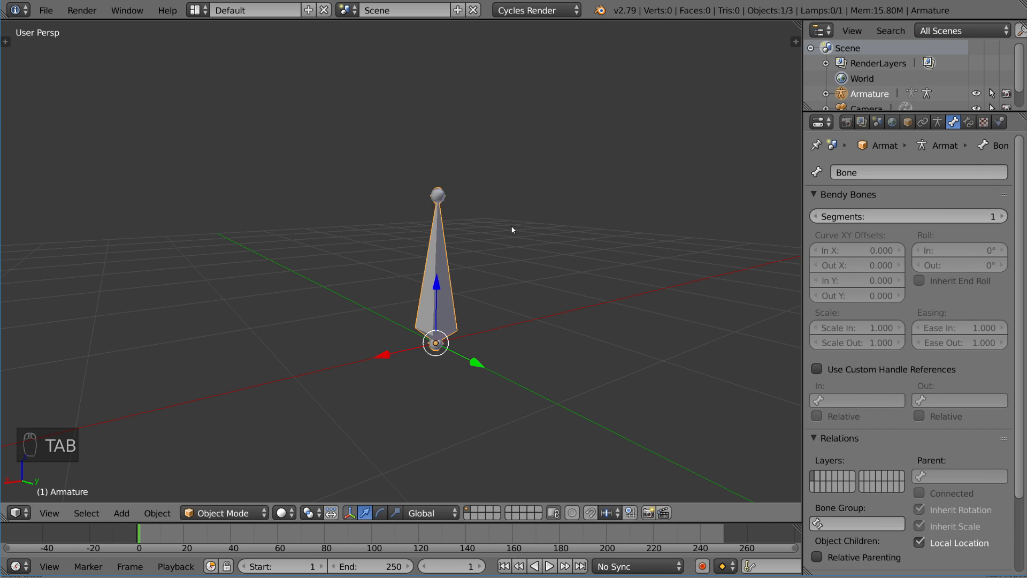
key("ctrl+Tab")
right_click(453, 267)
key("r")
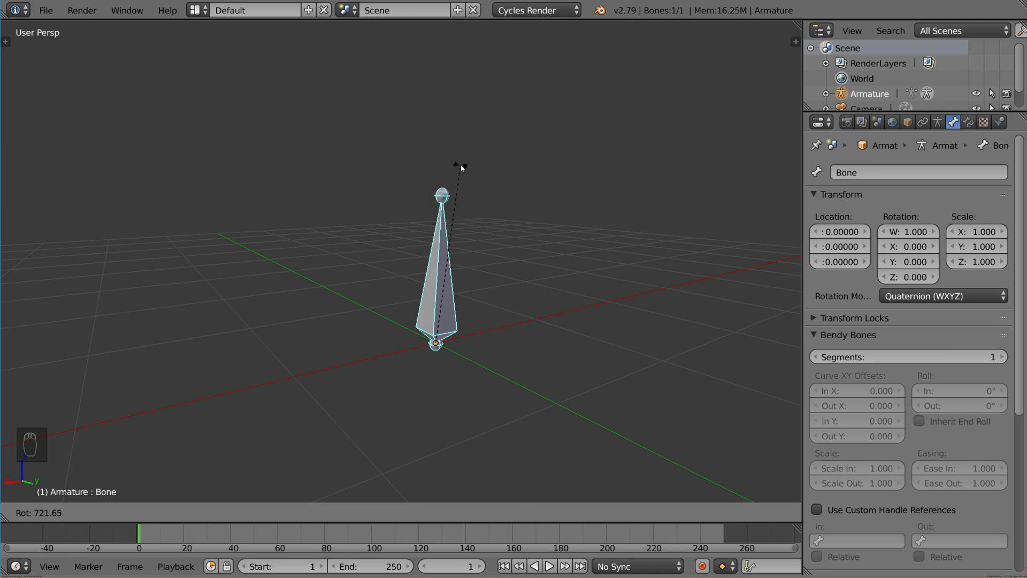
key("Escape")
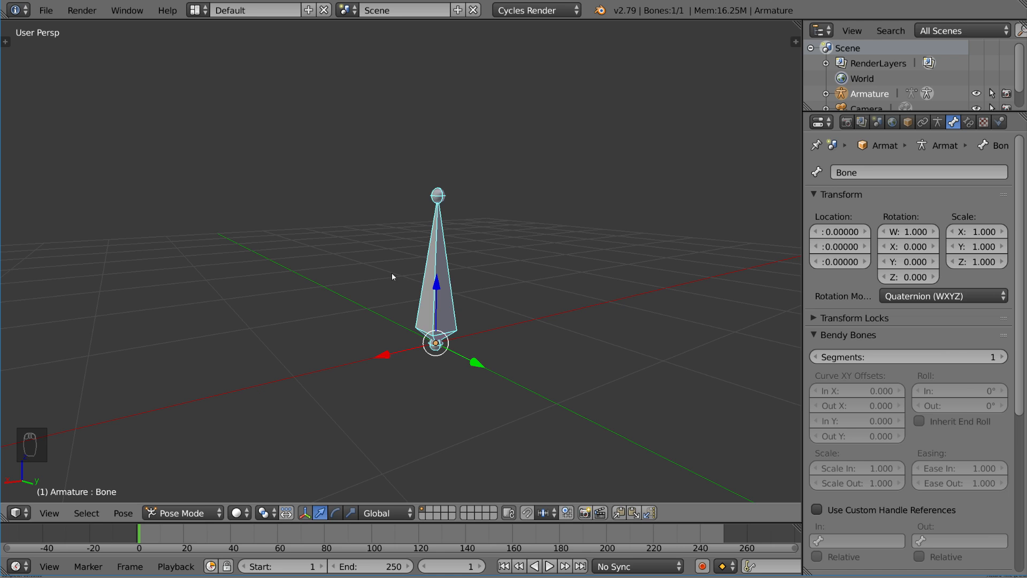
key("r")
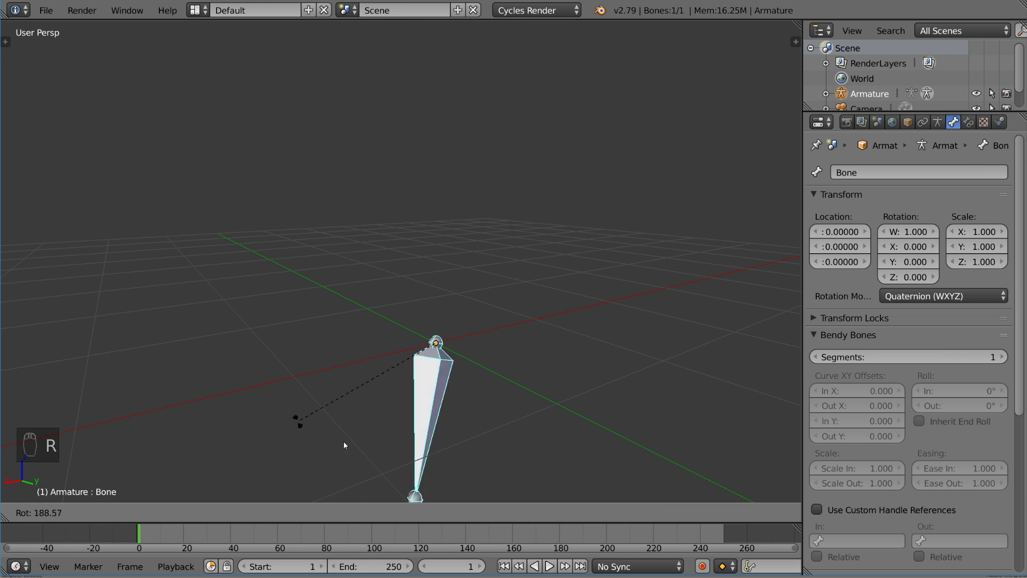
key("Escape")
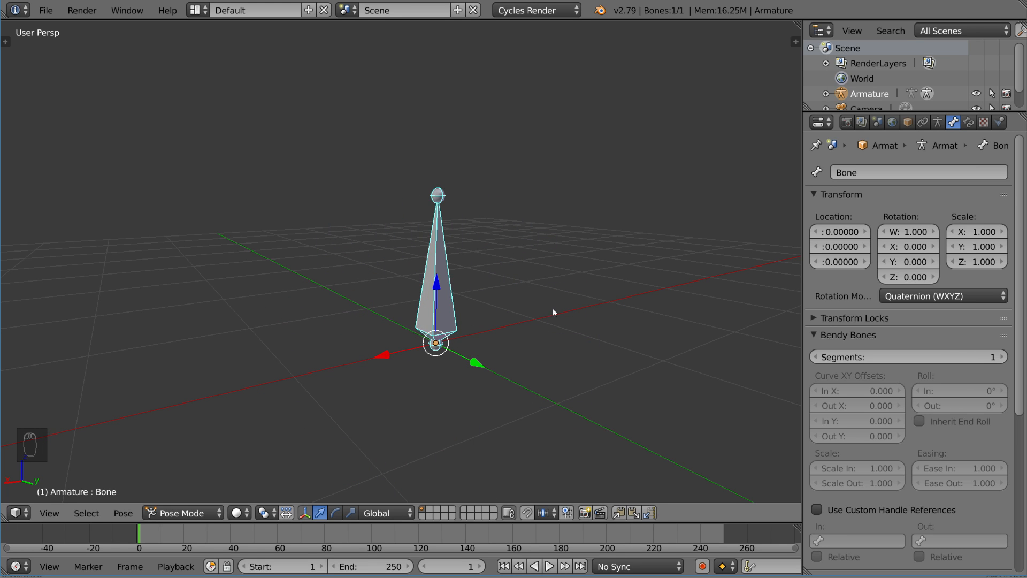
Return to Edit Mode and extrude a second bone about 0.74 long straight up along Z from the first bone's tip.
key("Tab")
right_click(438, 194)
middle_click_drag(437, 194, 514, 252)
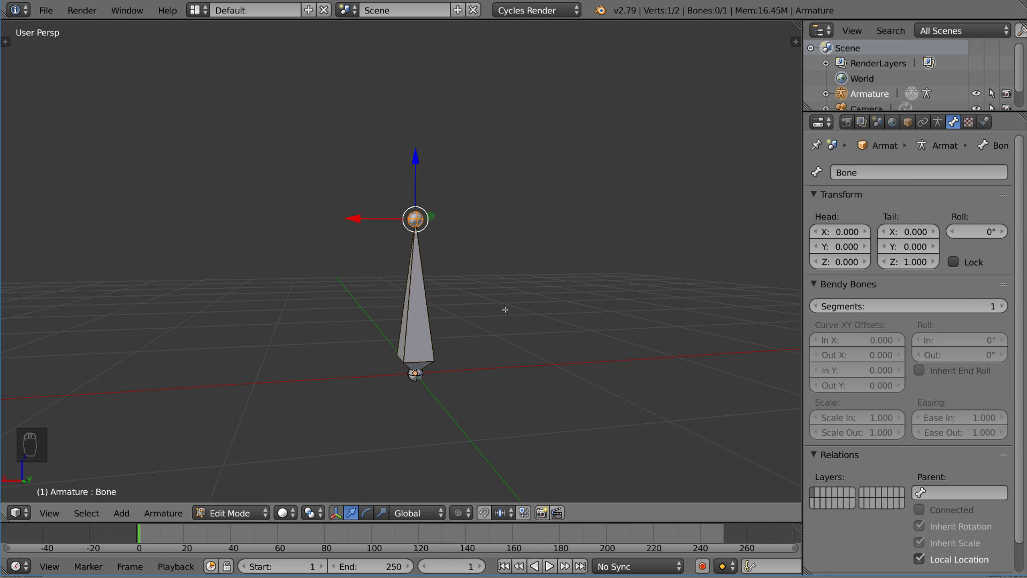
key("e")
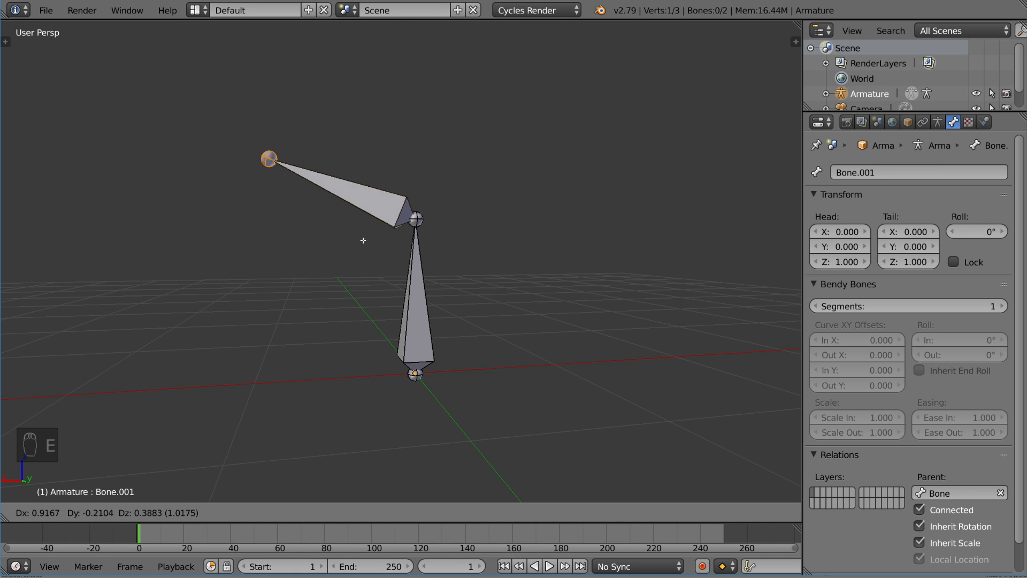
key("z")
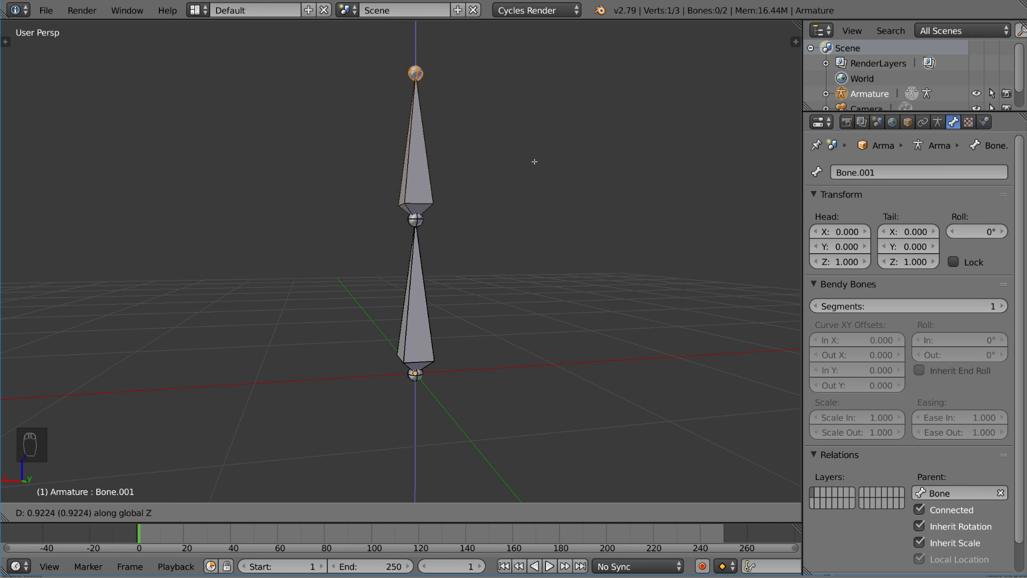
left_click(553, 191)
Duplicate the upper bone and place the copy beside it, offset about 0.46 along Y.
middle_click_drag(495, 273, 545, 261)
key("shift+d")
left_click(520, 178)
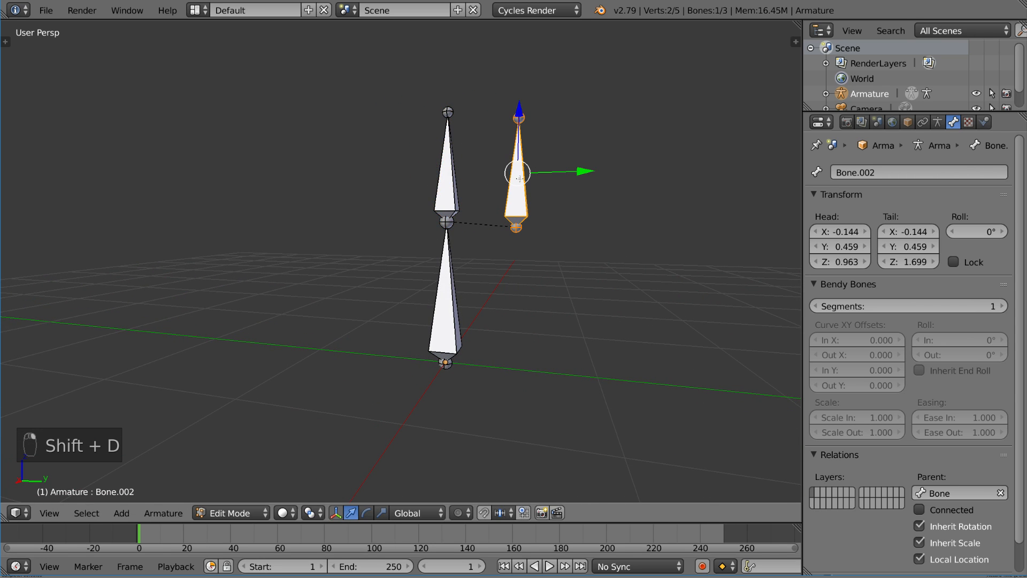
Place the 3D cursor on the opposite side of the chain from the duplicated bone and add a separate bone there.
left_click(341, 262)
key("shift+a")
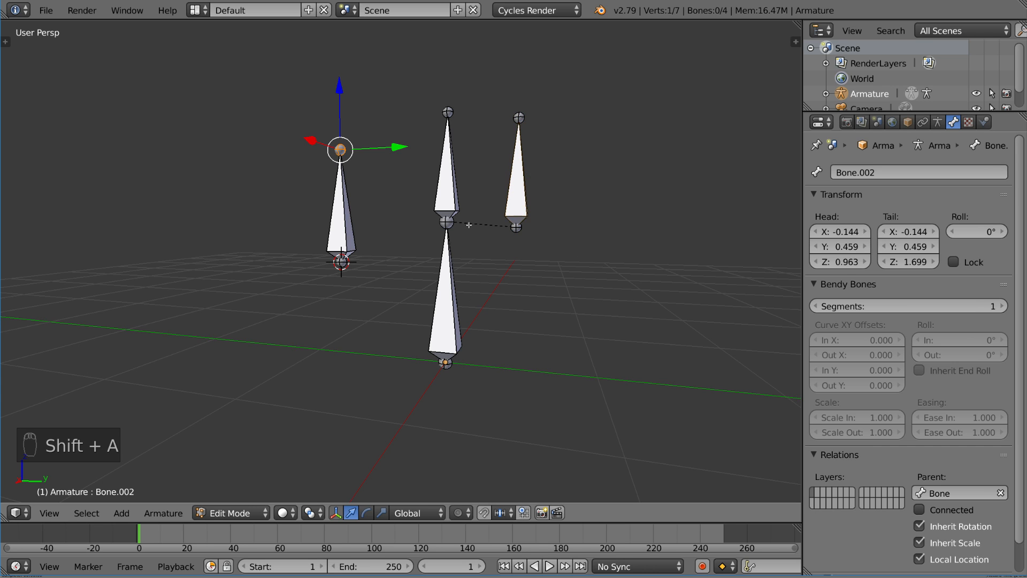
mouse_move(430, 213)
middle_mouse_down()
mouse_move(541, 220)
mouse_move(492, 246)
mouse_move(432, 216)
middle_mouse_up()
Lengthen the upper bone of the central chain by moving its tip up along Z to about 4.79.
right_click(448, 287)
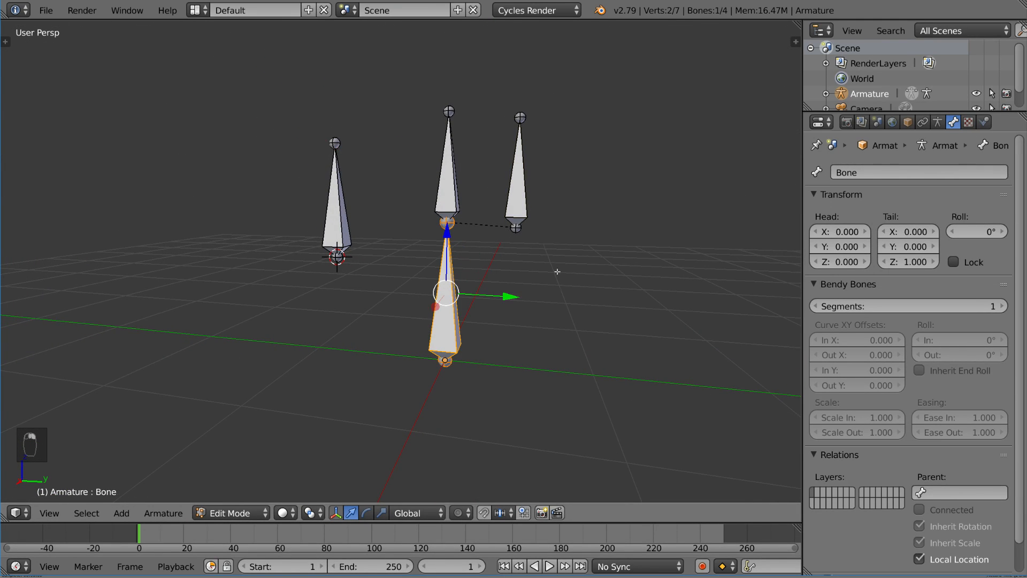
key("KP_Decimal")
scroll(497, 259, "up", 2)
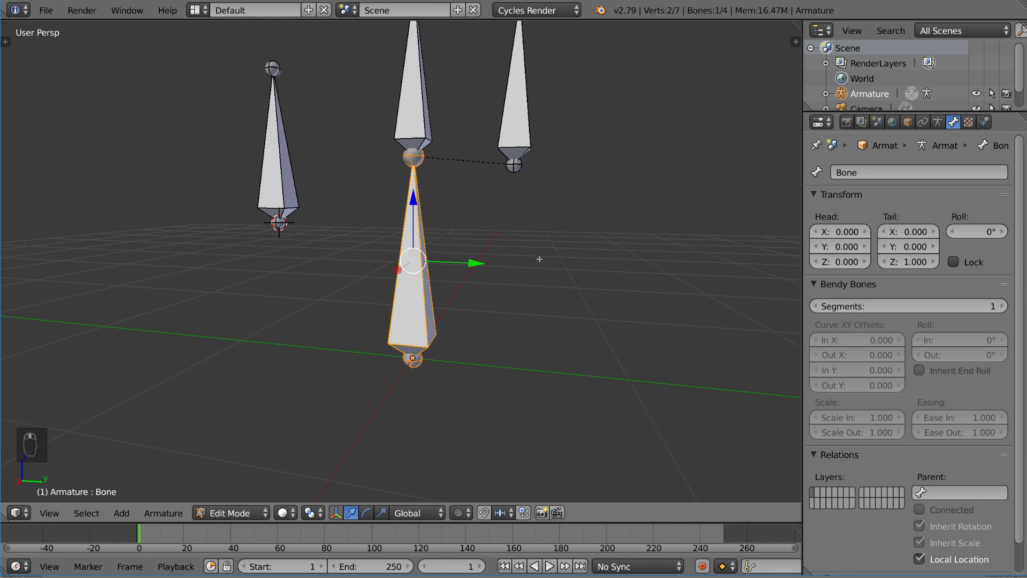
middle_click_drag(562, 259, 525, 259)
scroll(522, 257, "down", 2)
middle_click_drag(417, 73, 438, 219, "shift")
right_click(432, 232)
scroll(438, 219, "down", 2)
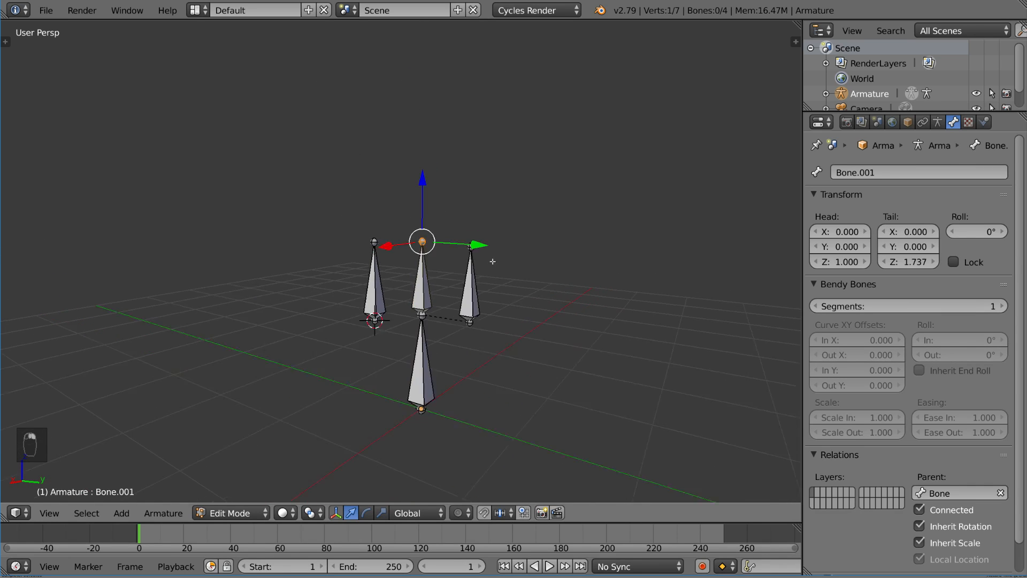
key("g")
key("z")
left_click(512, 51)
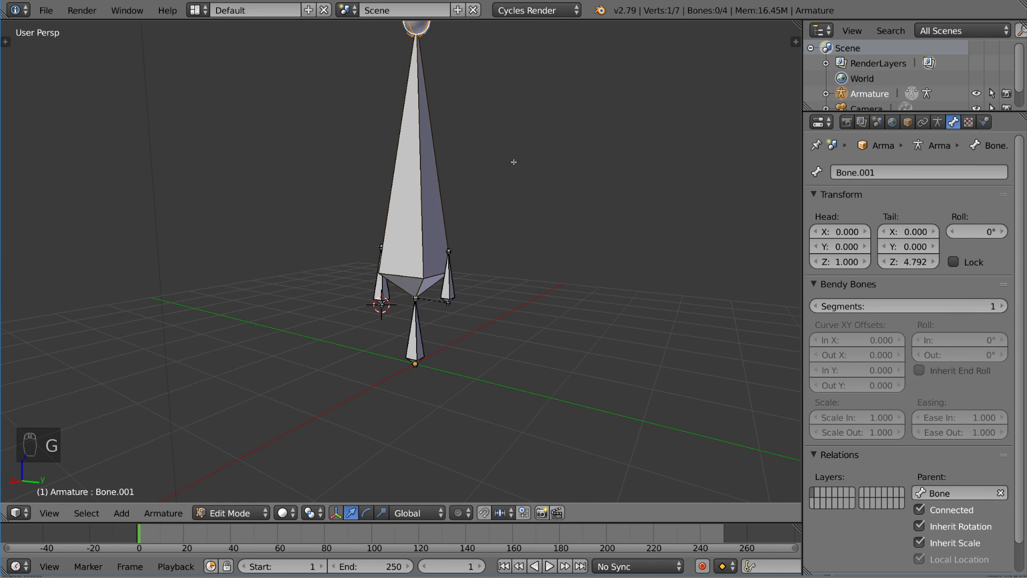
Select the whole lengthened upper bone and subdivide it into two bones.
scroll(512, 177, "down", 1)
middle_click_drag(508, 206, 584, 214)
right_click(423, 206)
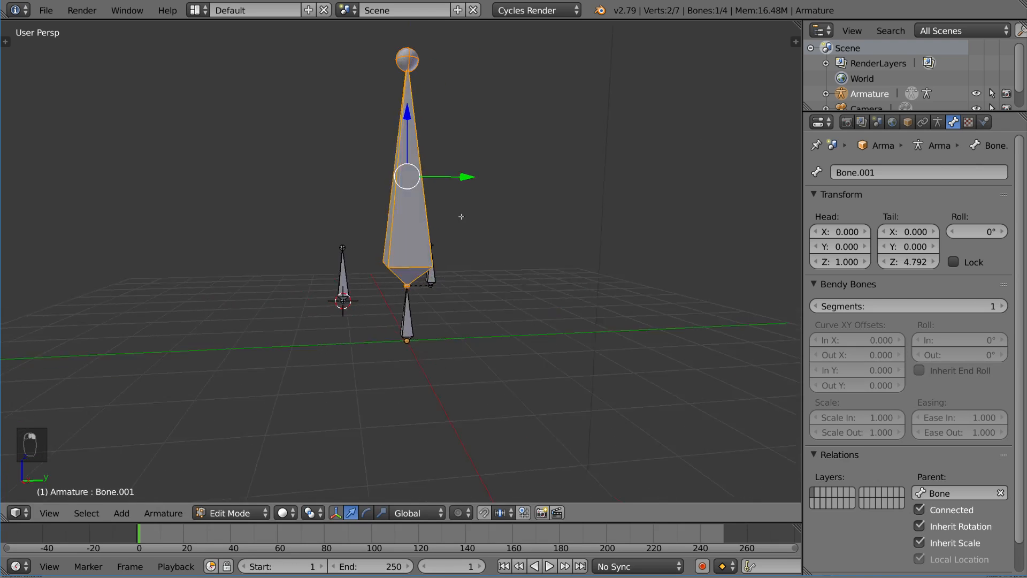
middle_click_drag(463, 216, 417, 332)
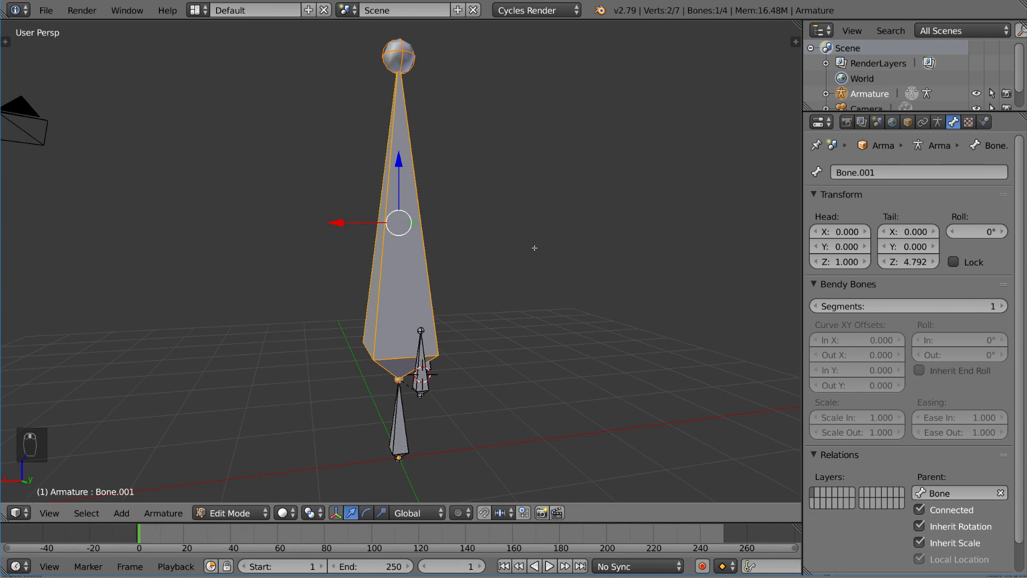
middle_click_drag(534, 247, 585, 257)
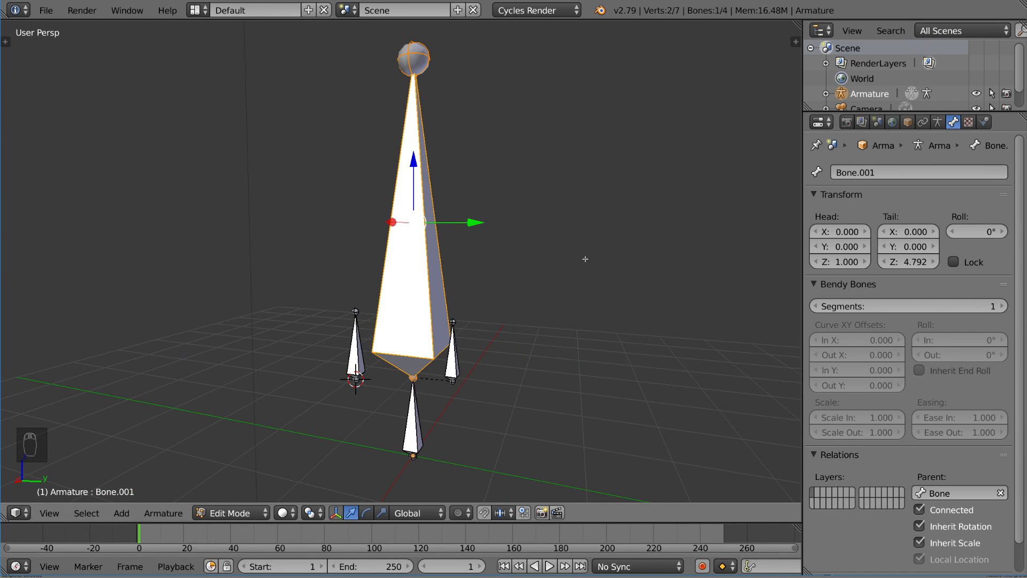
key("w")
left_click(586, 259)
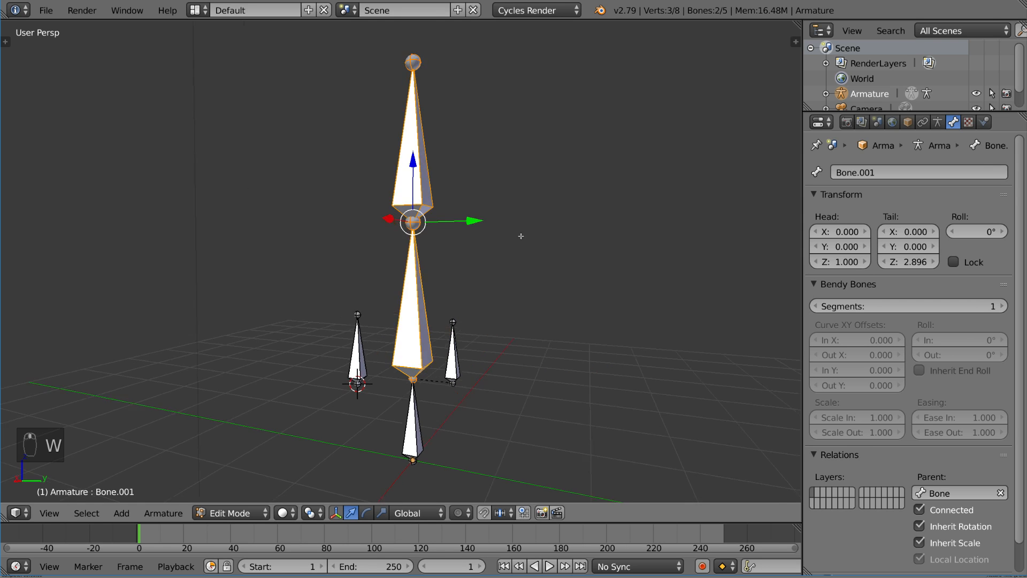
Show the subdivide operation's settings and set the number of cuts to 4.
middle_click_drag(520, 236, 484, 230)
key("t")
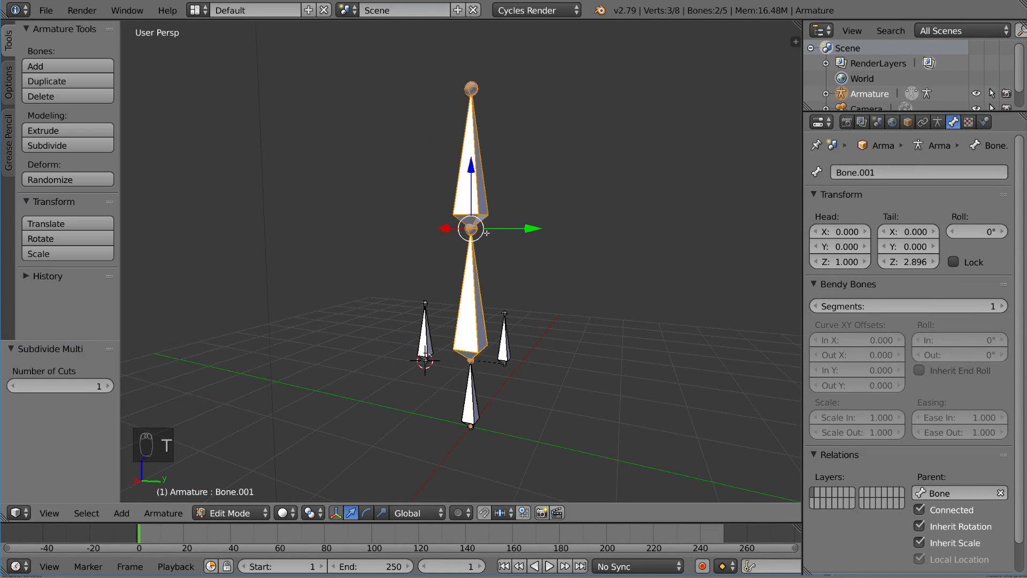
left_click(110, 385)
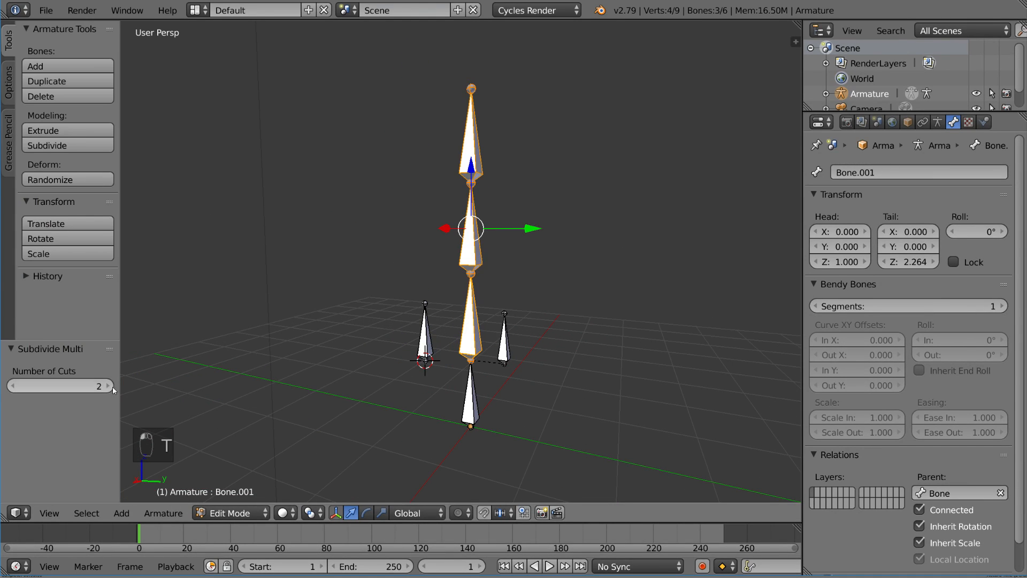
left_click(109, 386)
left_click(12, 386)
left_click(109, 386)
left_click(109, 386)
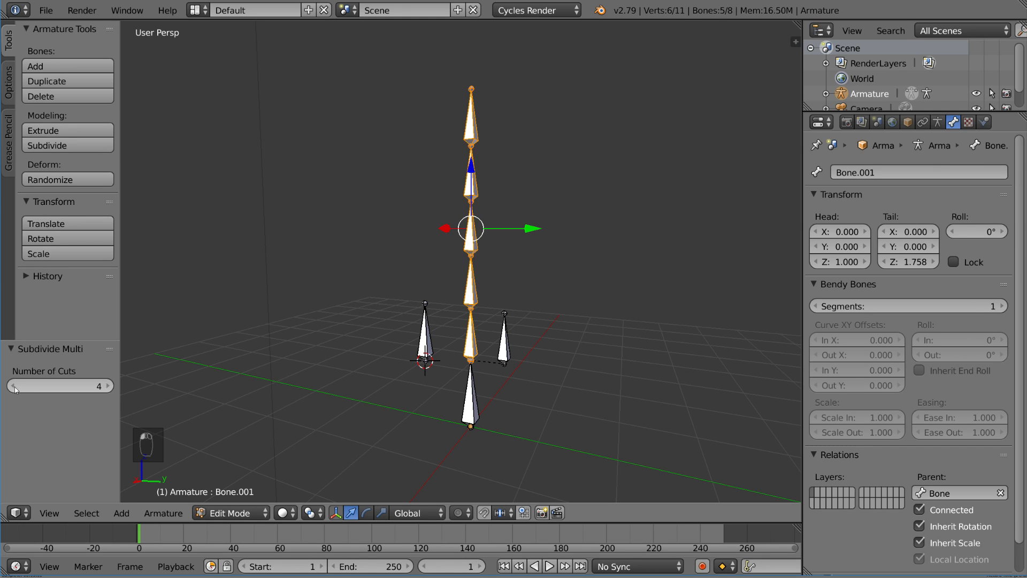
Set the subdivision's number of cuts to 5.
left_click(13, 387)
left_click(14, 386)
left_click(109, 386)
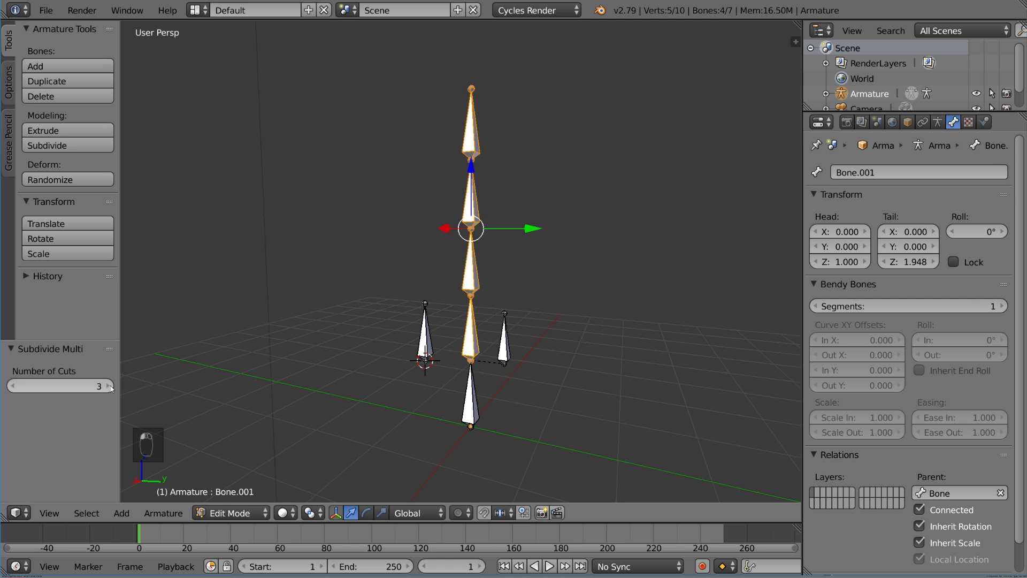
left_click(109, 386)
left_click(108, 386)
middle_click_drag(522, 358, 531, 258)
Switch to Pose mode and try rotating the base bone to test which bones follow it.
key("ctrl+Tab")
middle_click_drag(479, 322, 523, 348)
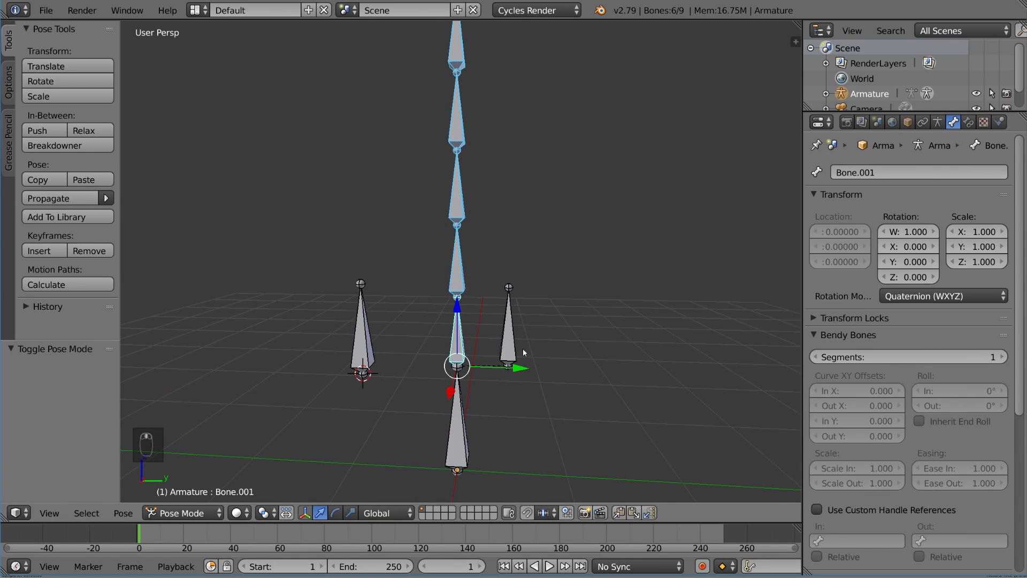
right_click(470, 423)
middle_click_drag(470, 423, 512, 323)
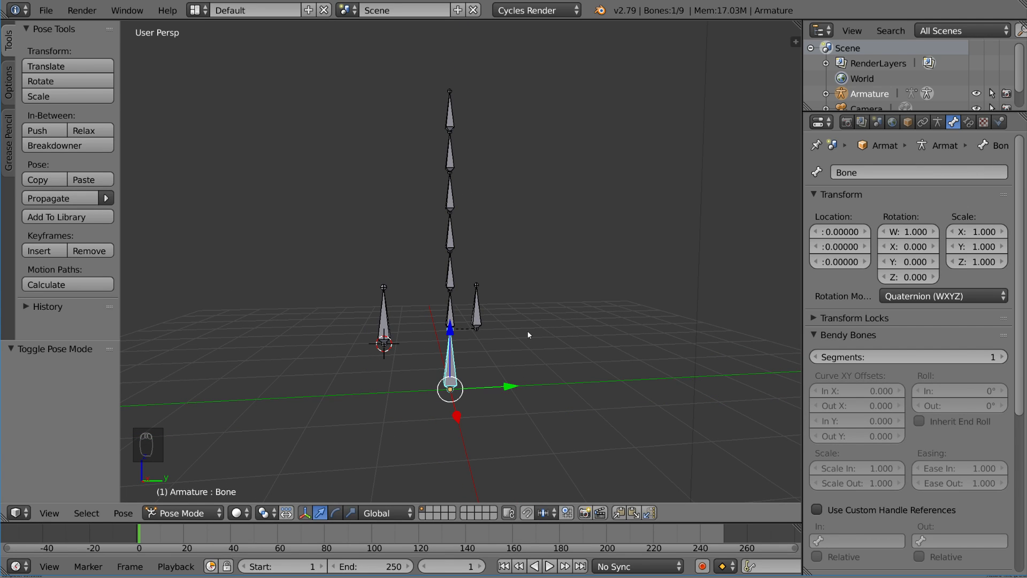
key("r")
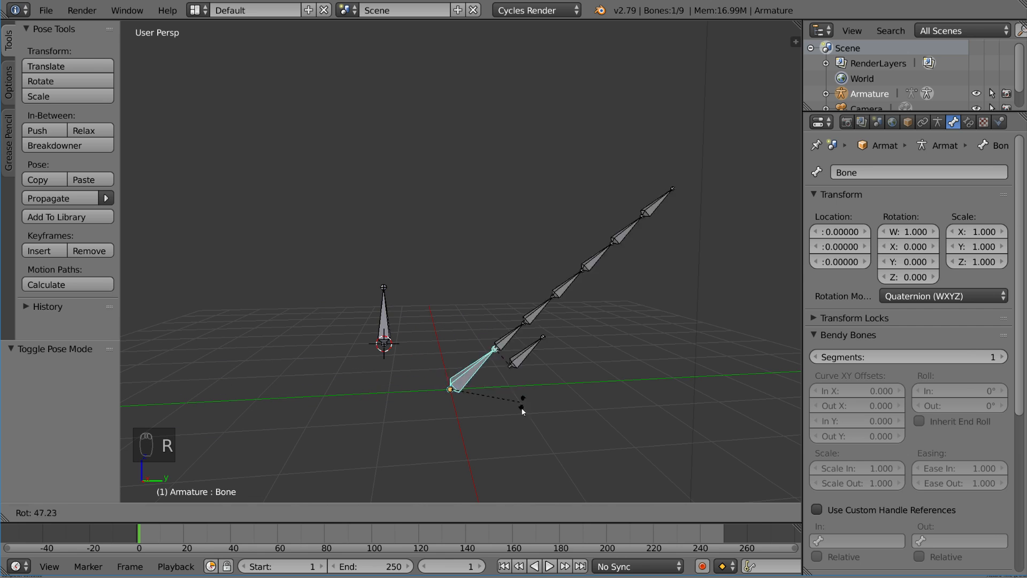
right_click(523, 408)
In Edit mode, parent the separate bone to the topmost bone of the chain with Keep Offset.
right_click(390, 331)
middle_click_drag(393, 328, 404, 358)
key("Tab")
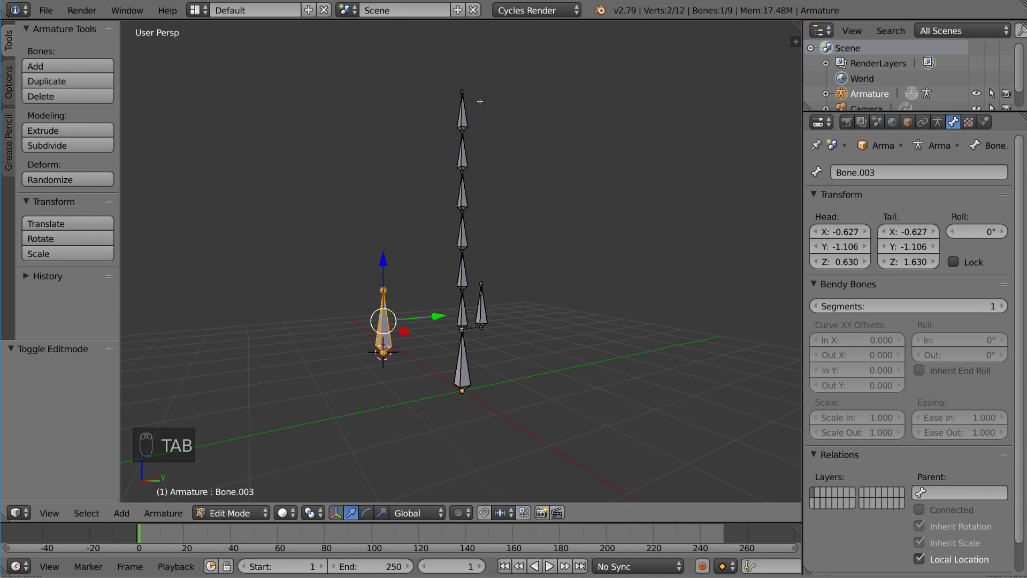
right_click(468, 111, "shift")
key("ctrl+p")
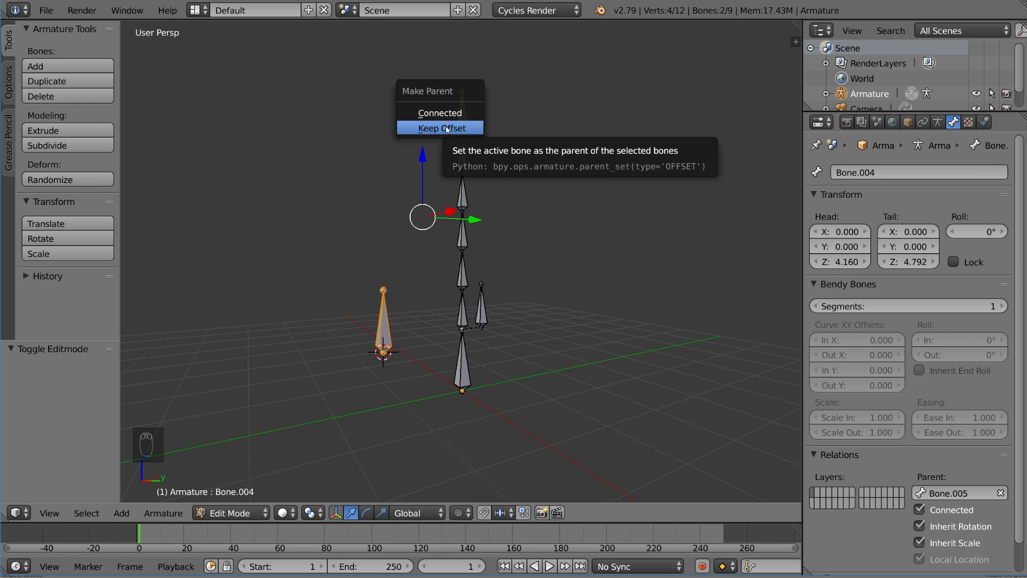
left_click(446, 128)
Return to Pose mode and try rotating the base bone to test the new parenting.
middle_click_drag(447, 131, 412, 137)
scroll(471, 306, "up", 1)
right_click(474, 320)
middle_click_drag(473, 326, 497, 337)
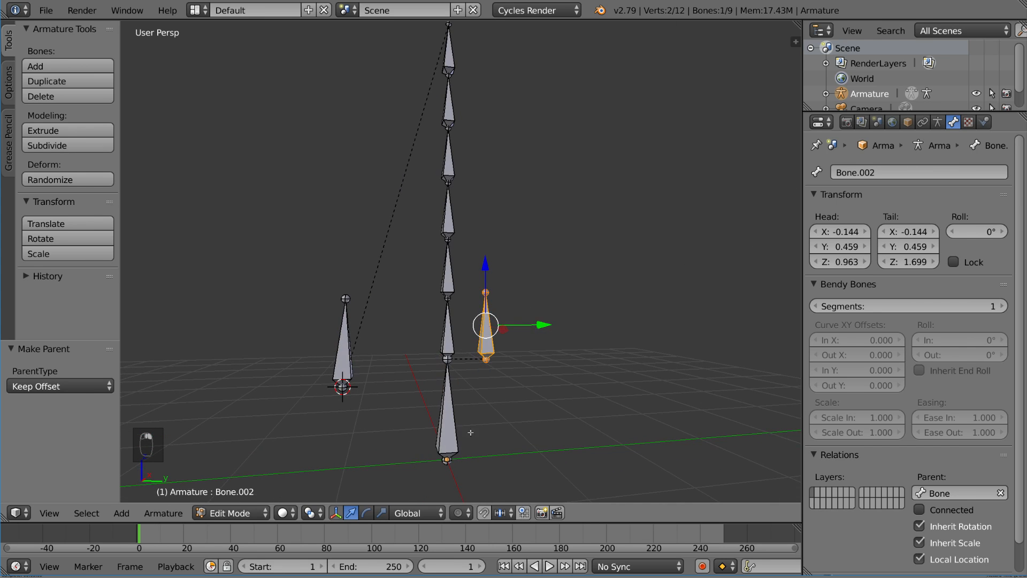
right_click(456, 418)
key("Tab")
middle_click_drag(534, 400, 559, 334)
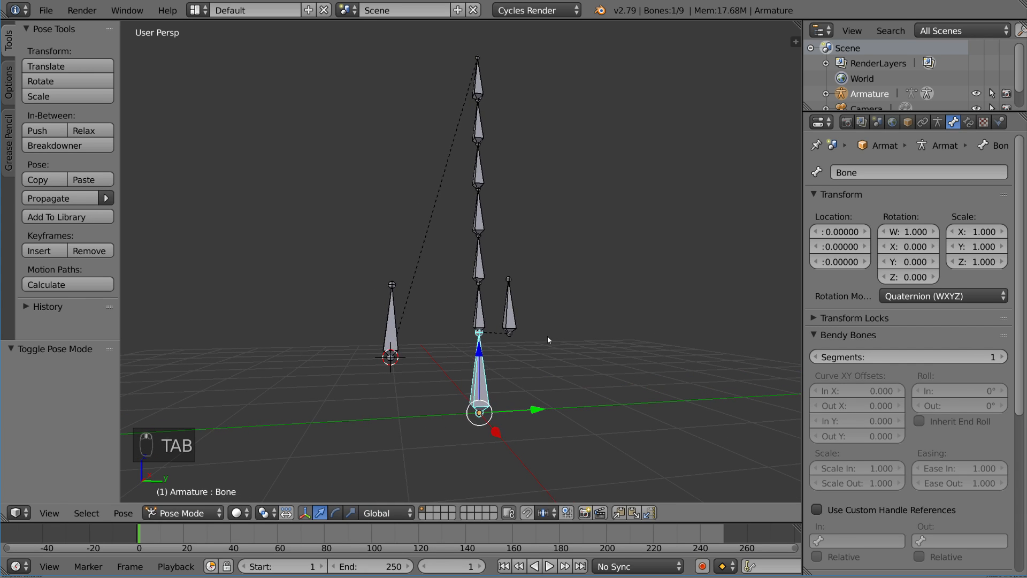
key("r")
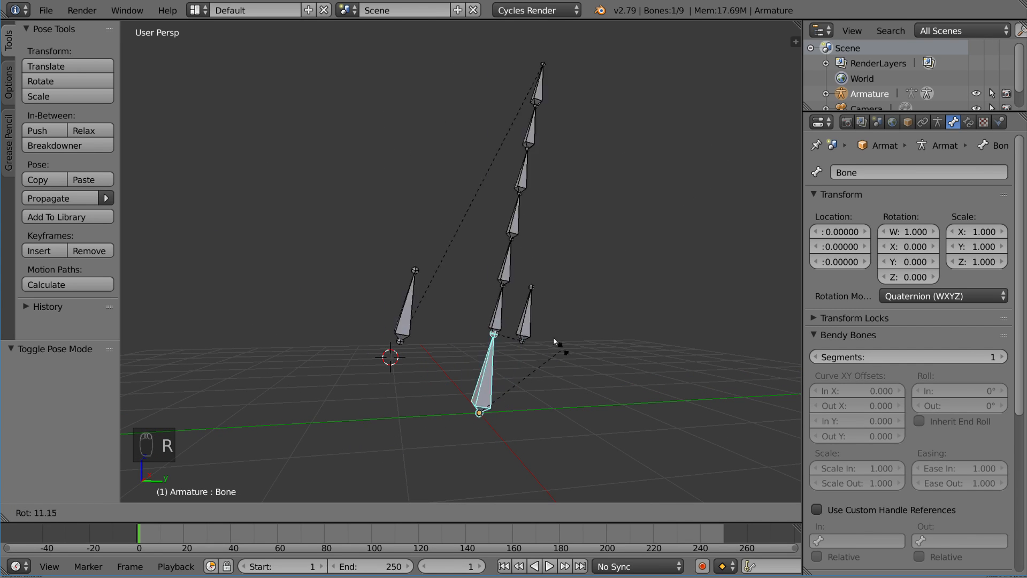
right_click(601, 361)
Try rotating the second bone of the chain and moving the duplicated bone beside it.
right_click(479, 307)
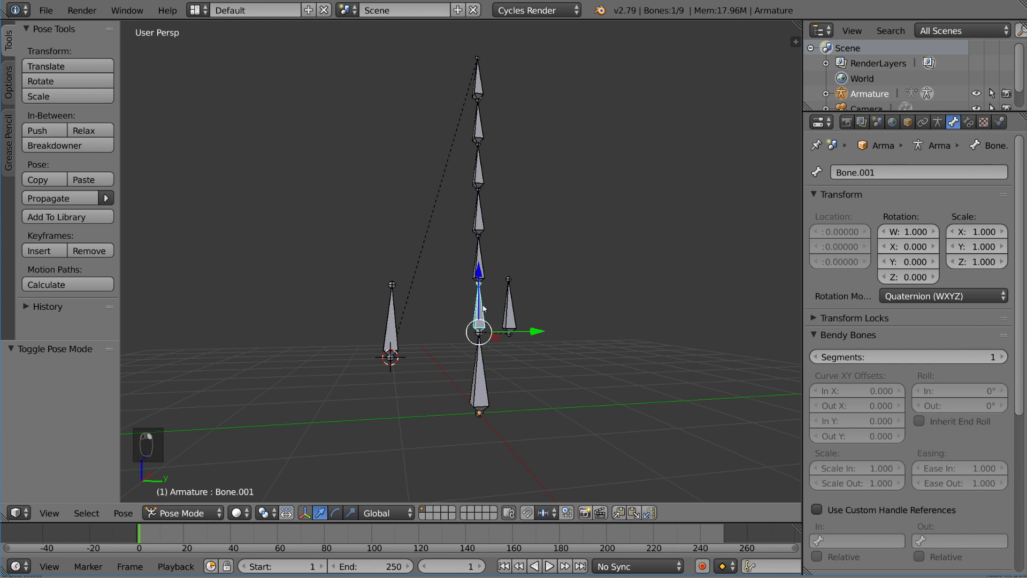
key("r")
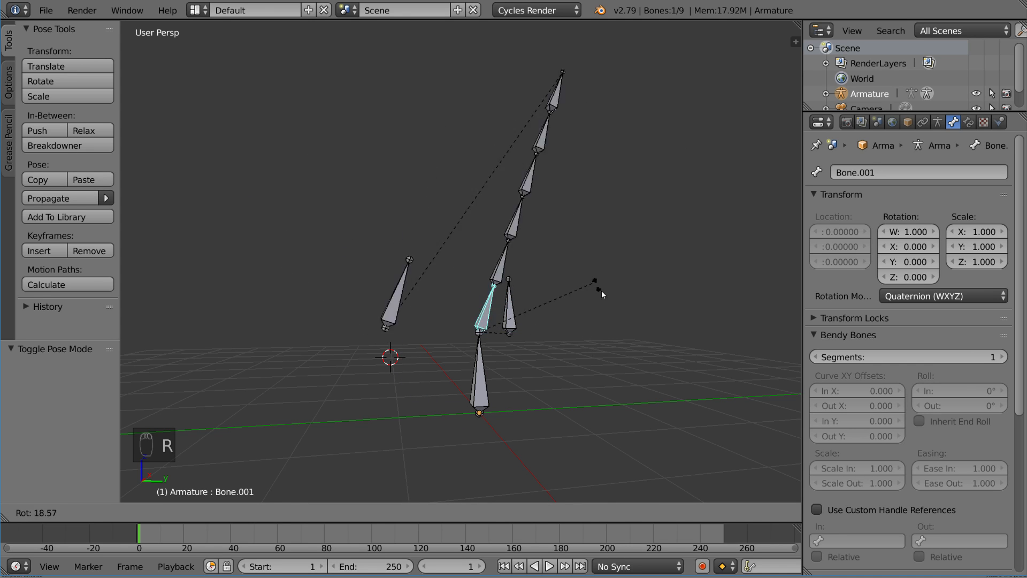
right_click(522, 340)
right_click(511, 317)
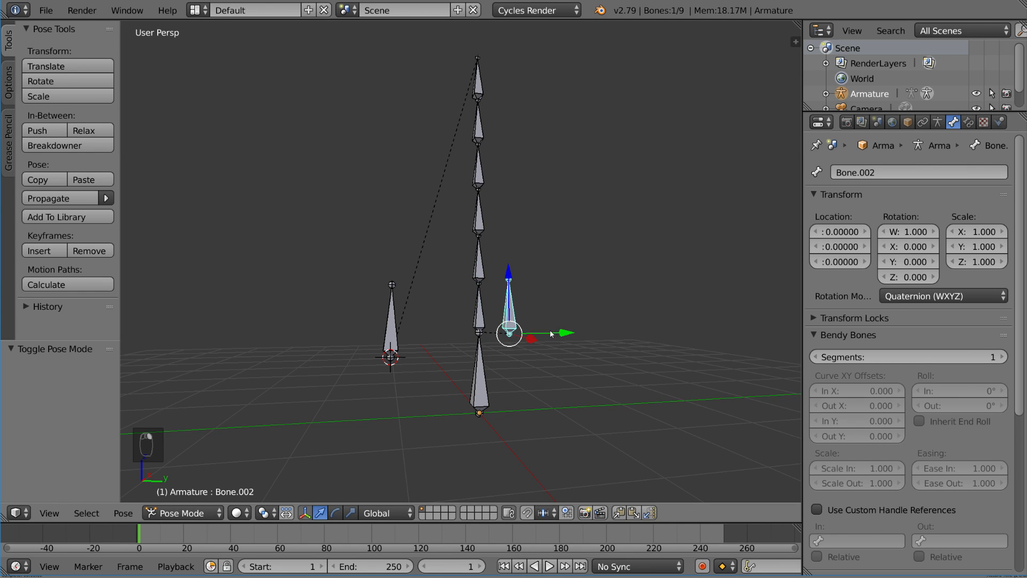
key("g")
right_click(566, 304)
Reselect the chain's second bone and try rotating it to either side, testing its effect on the separate bone.
right_click(486, 362)
right_click(480, 313)
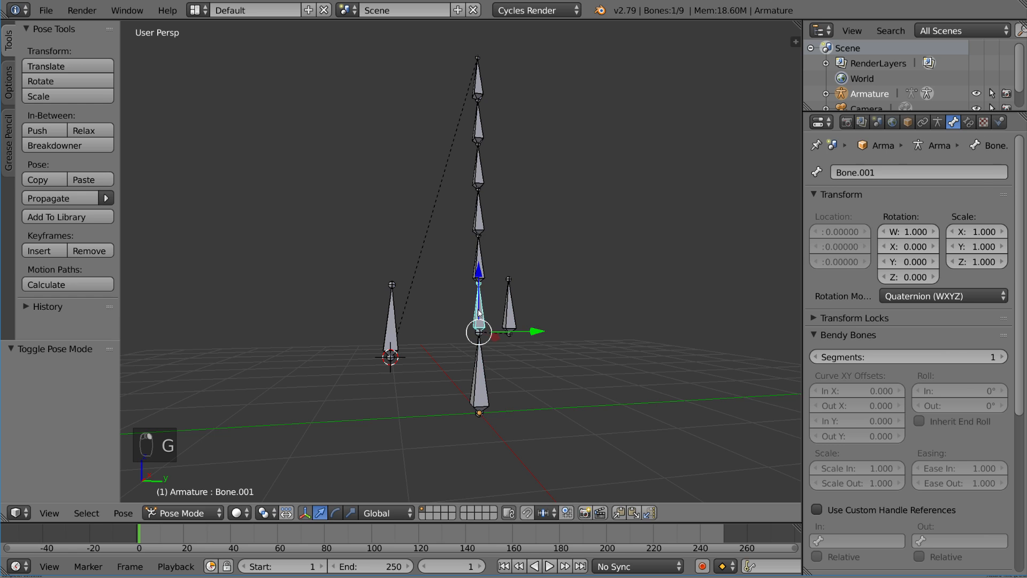
key("r")
key("g")
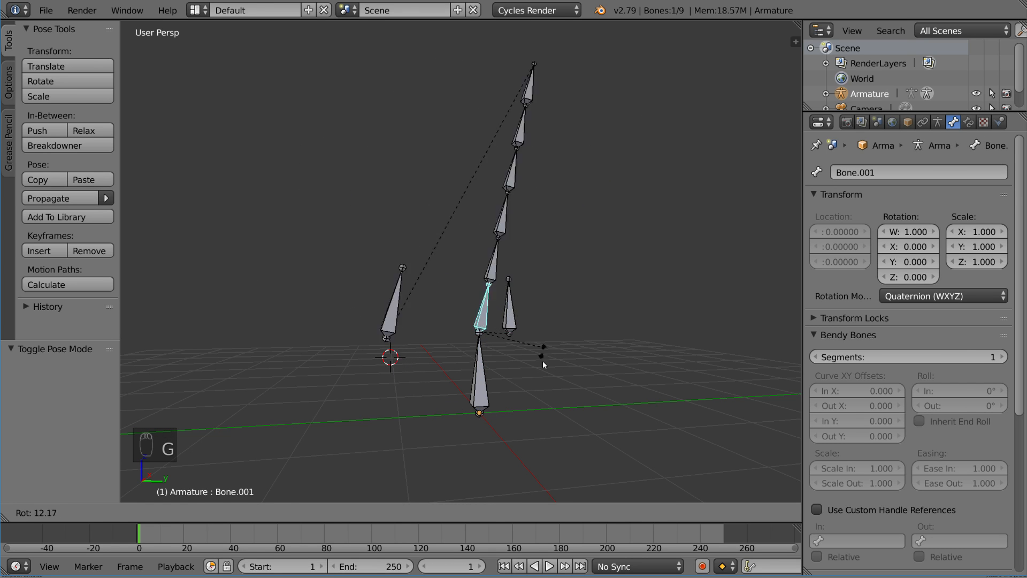
right_click(529, 285)
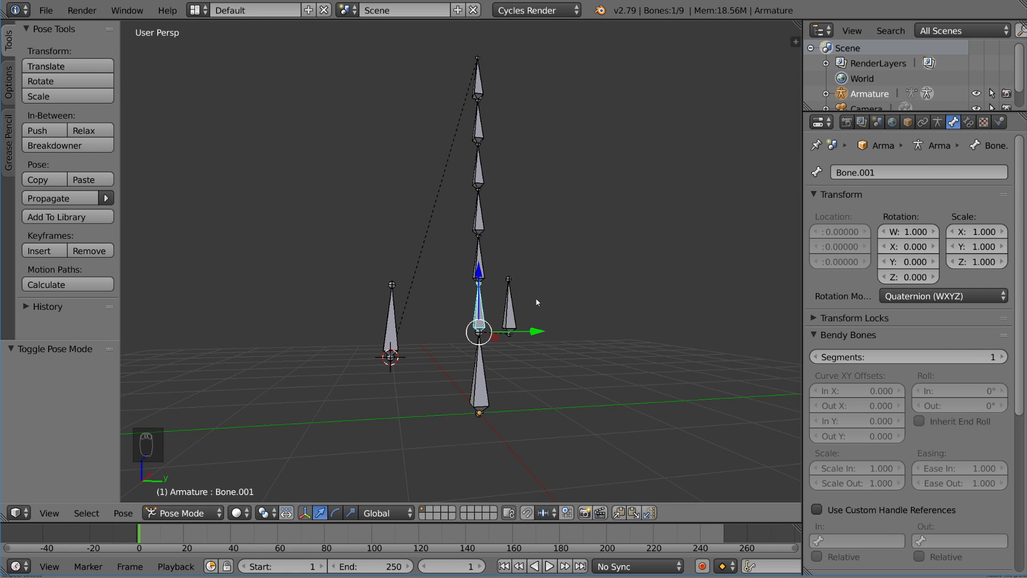
key("r")
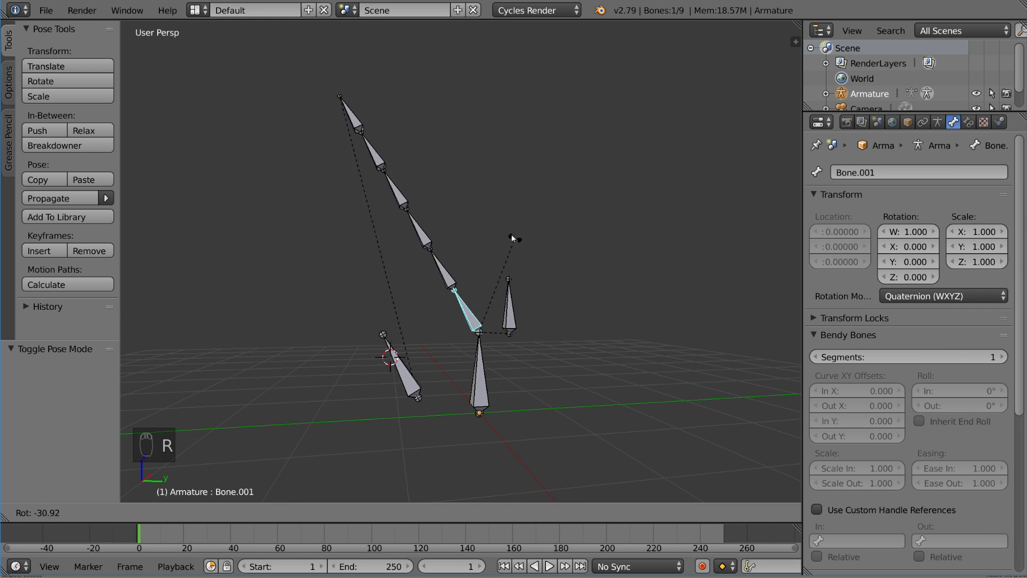
right_click(530, 227)
Try rotating the duplicated side bone and the third bone of the central chain.
right_click(510, 309)
key("r")
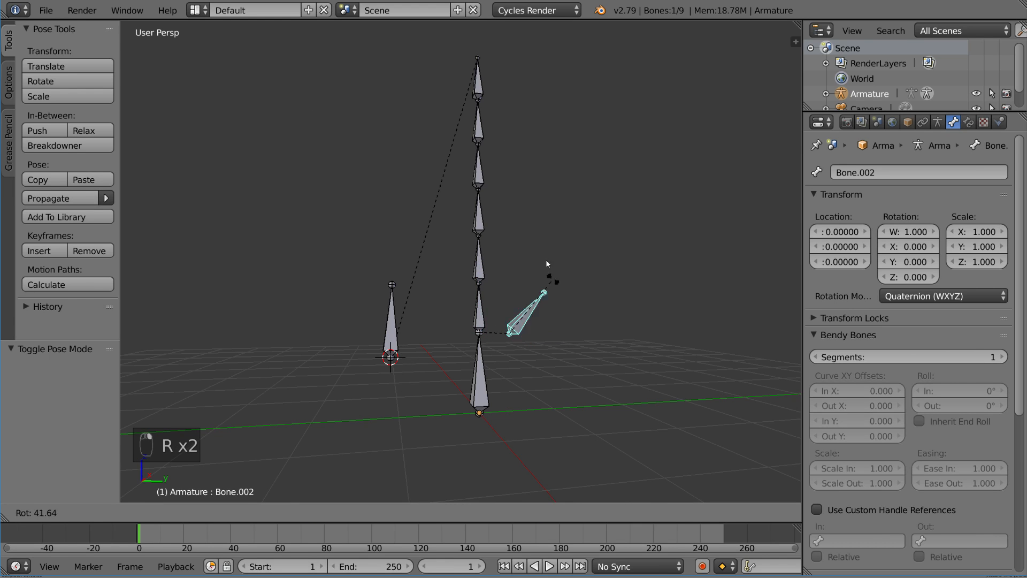
right_click(495, 266)
right_click(479, 211)
key("r")
right_click(503, 229)
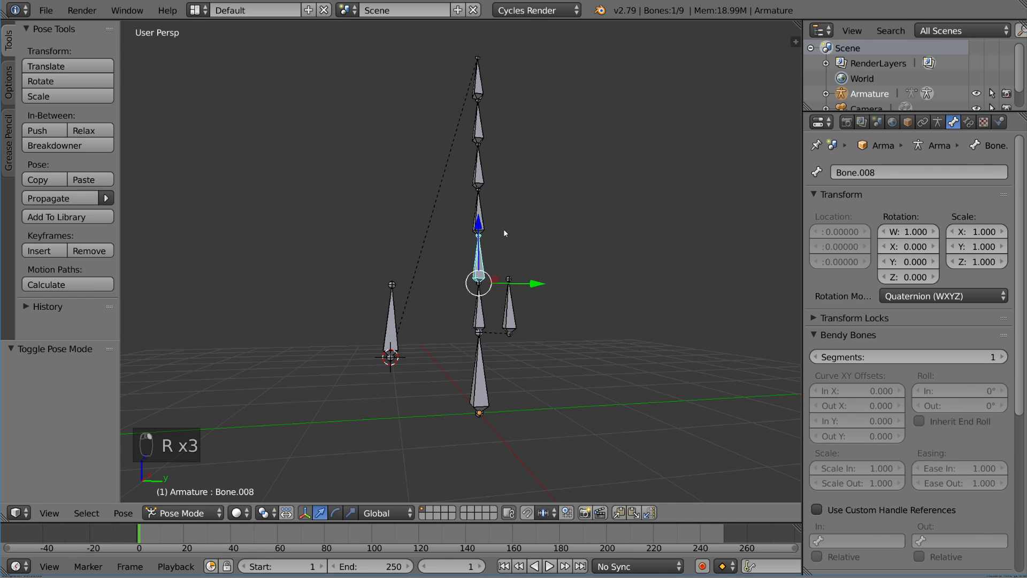
key("r")
right_click(506, 195)
Try rotating the upper bones of the central chain one after another up to the topmost bone.
right_click(480, 168)
key("r")
right_click(497, 149)
right_click(480, 126)
key("r")
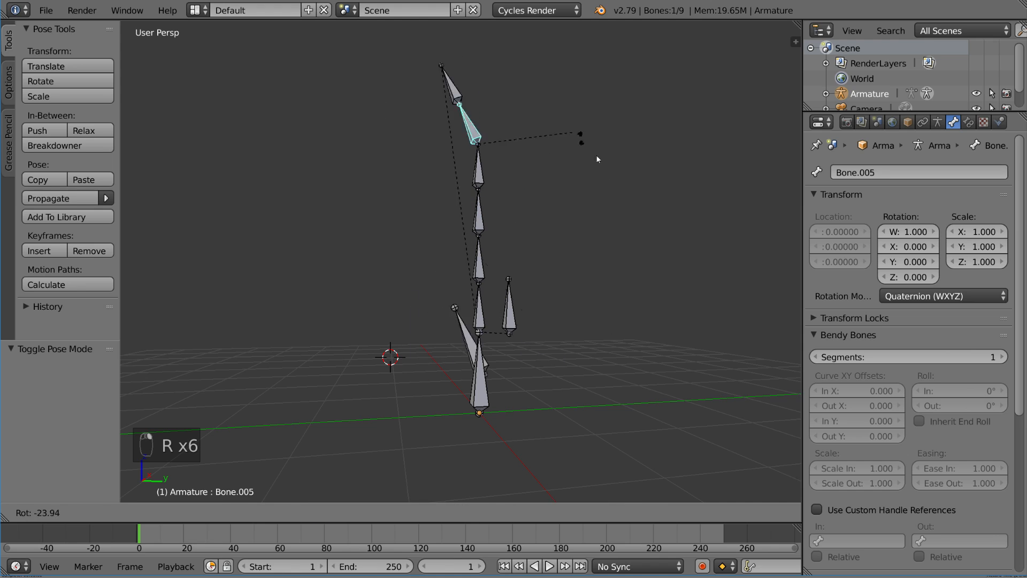
right_click(582, 106)
right_click(479, 83)
key("r")
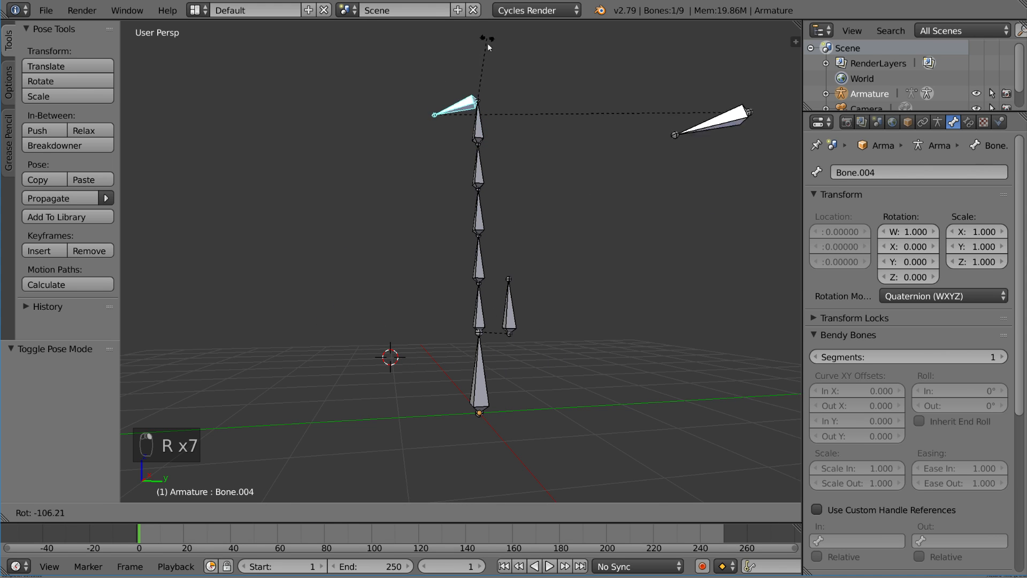
right_click(517, 117)
Try rotating the separate bone that is parented to the top of the chain.
right_click(386, 332)
key("r")
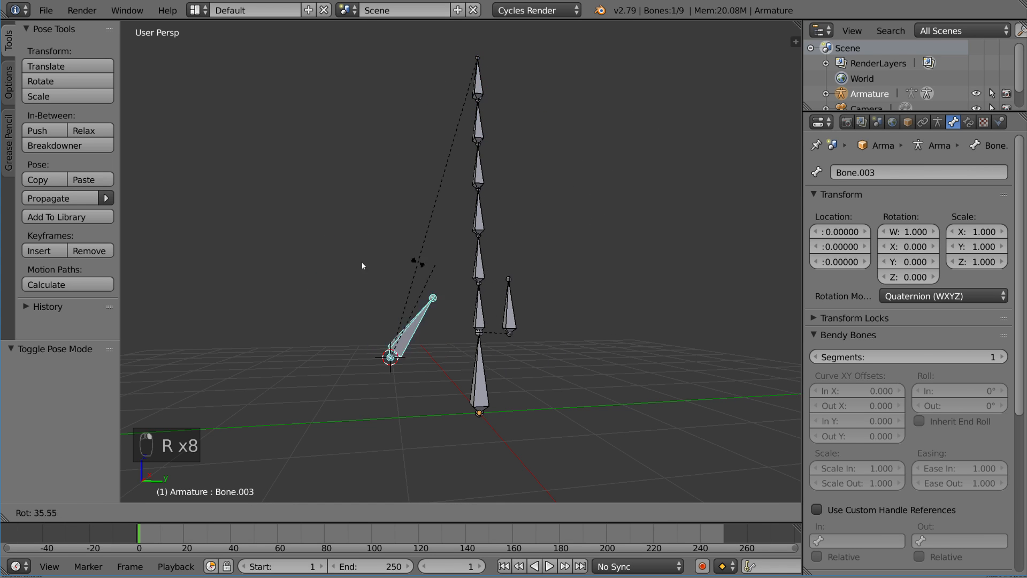
right_click(579, 249)
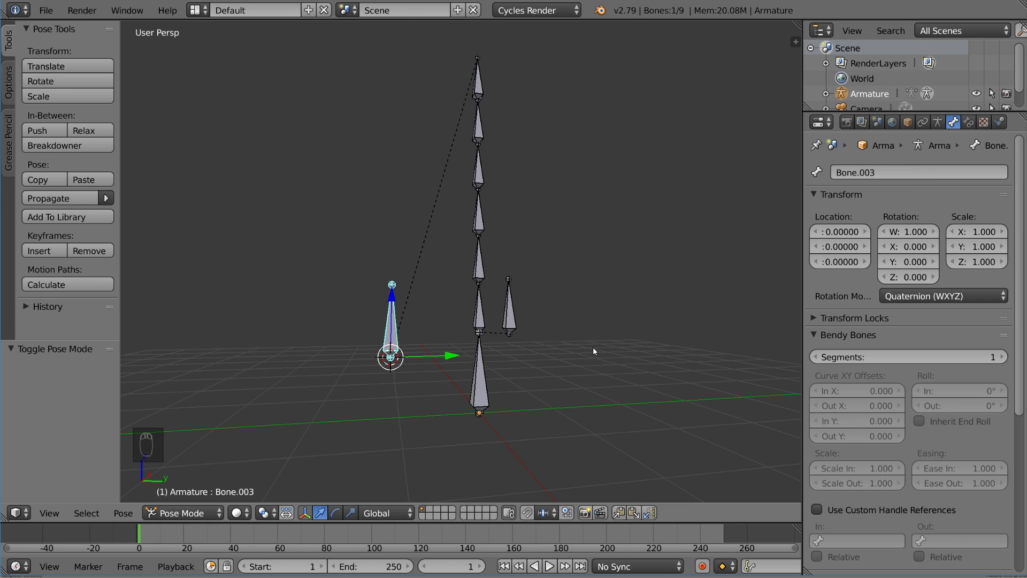
Select the base bone, and try rotating the second chain bone with plain and trackball rotation.
right_click(504, 380)
scroll(504, 380, "up", 4)
middle_click_drag(503, 386, 520, 323, "shift")
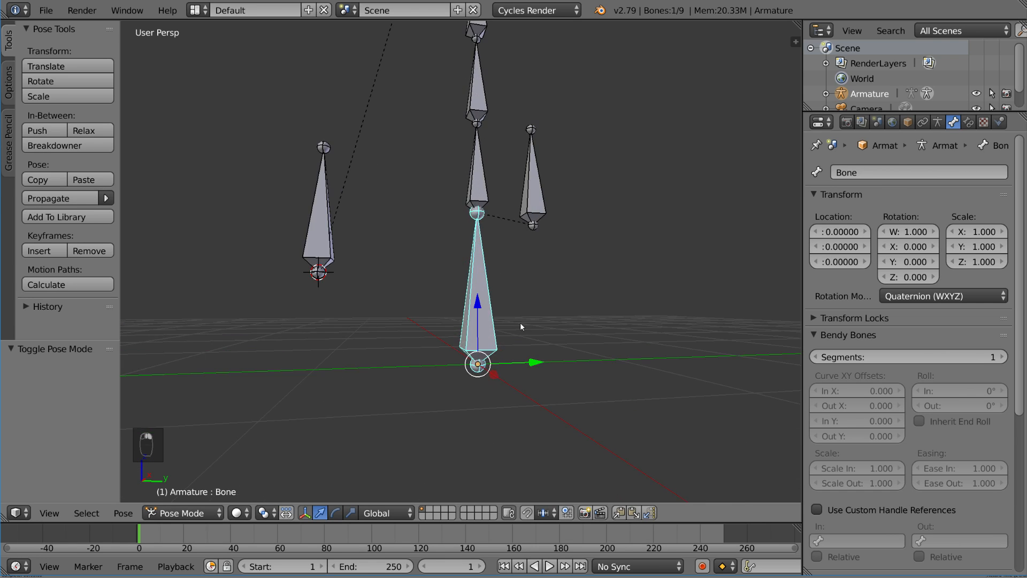
middle_click_drag(513, 241, 493, 245)
right_click(475, 187)
key("r")
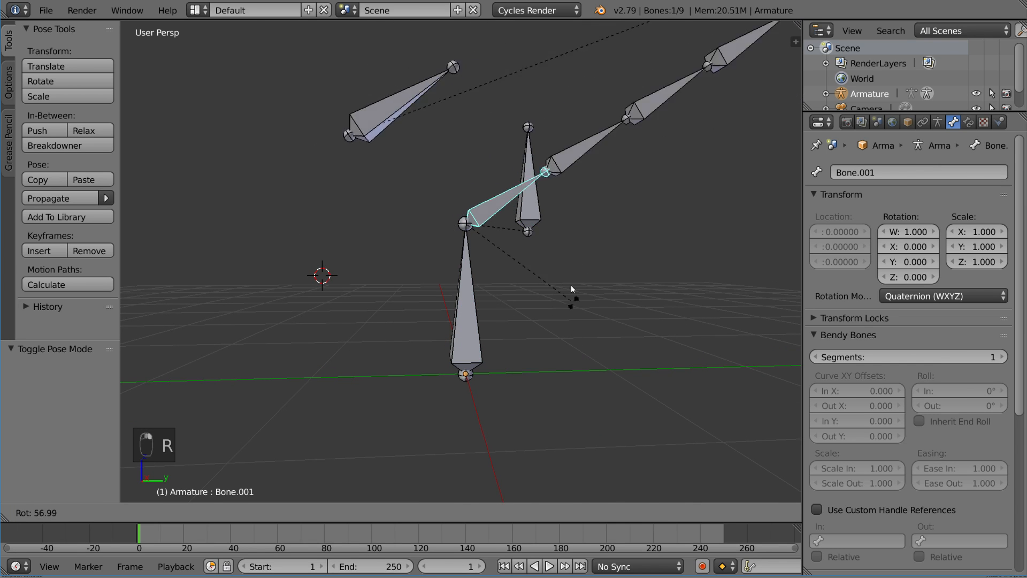
key("r")
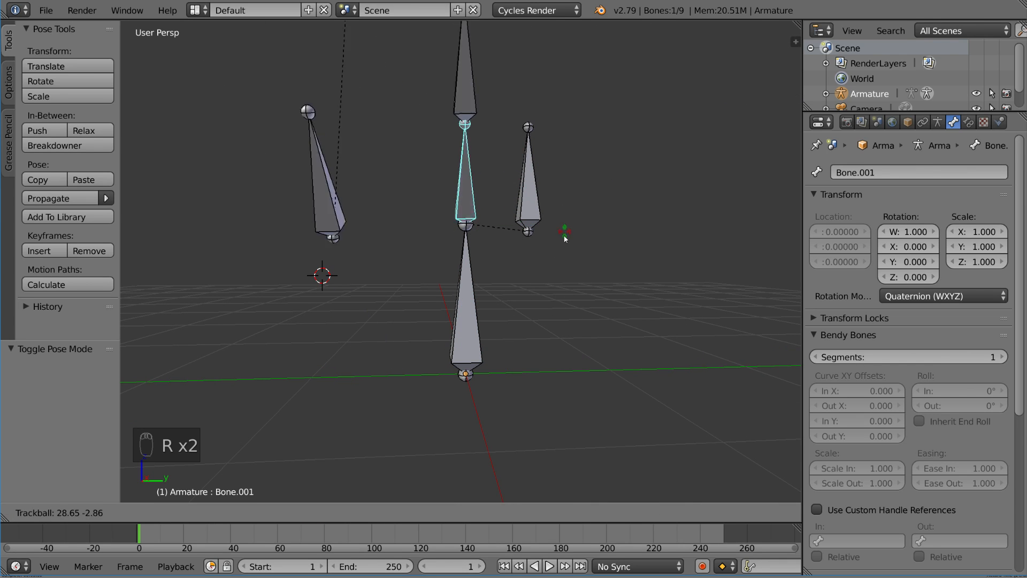
right_click(545, 216)
Try trackball rotation on the second chain bone again and a plain rotation on the duplicated side bone.
middle_click_drag(546, 206, 564, 309, "shift")
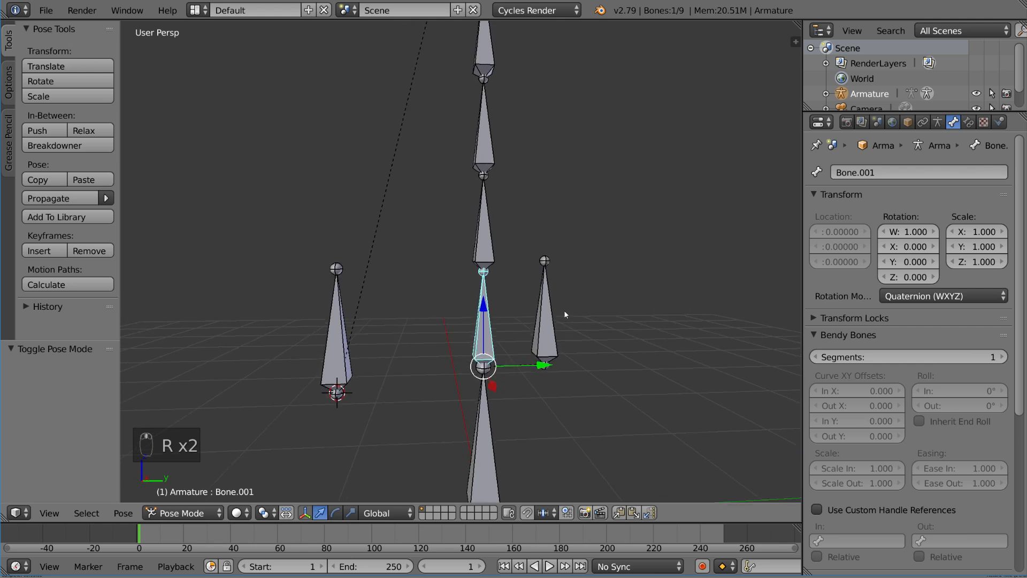
scroll(564, 309, "down", 2)
key("r")
key("r")
right_click(559, 289)
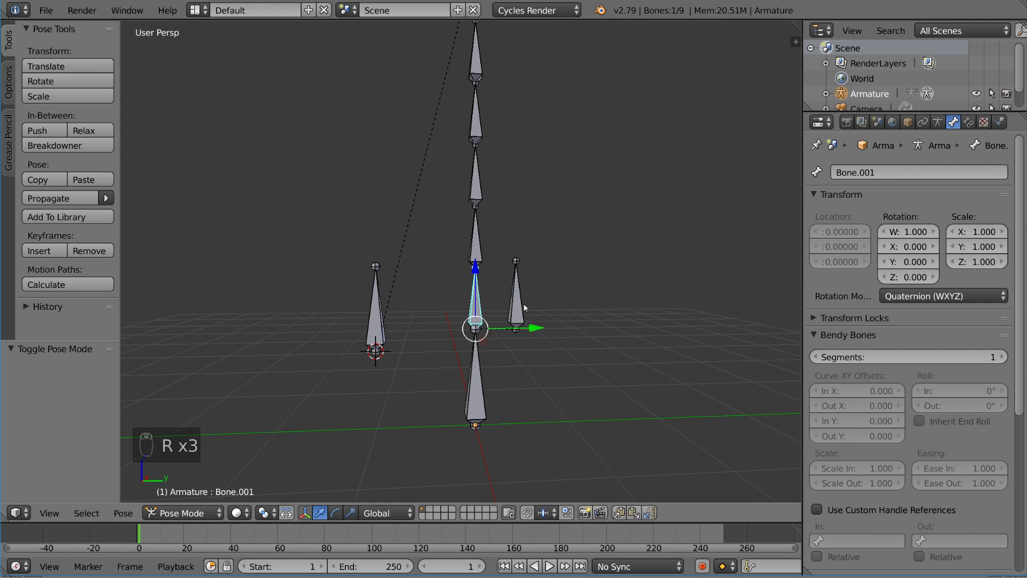
right_click(523, 306)
key("r")
right_click(450, 238)
Try rotating the separate child bone and the duplicated side bone on their own.
right_click(375, 310)
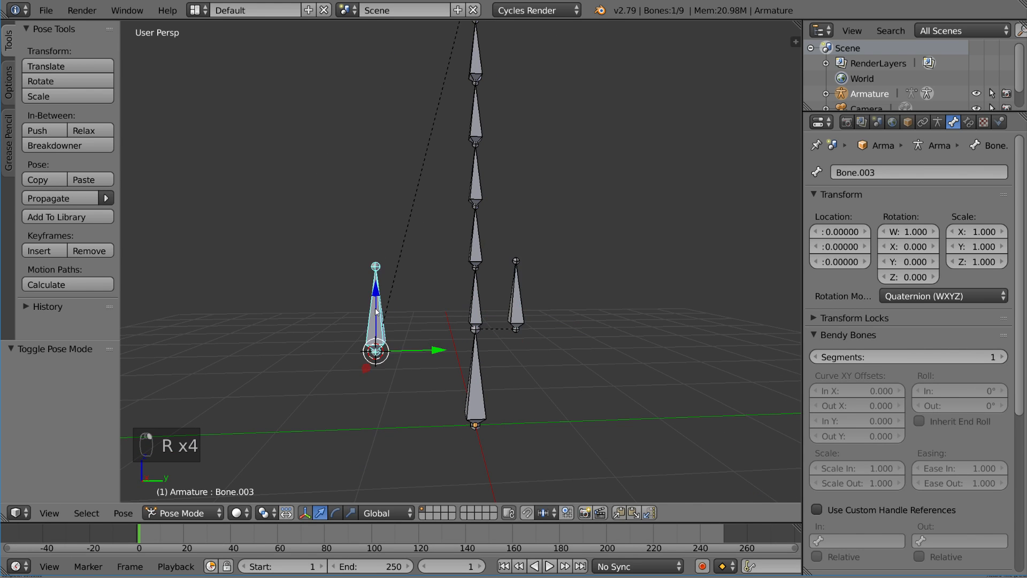
middle_click_drag(423, 345, 454, 301, "shift")
key("r")
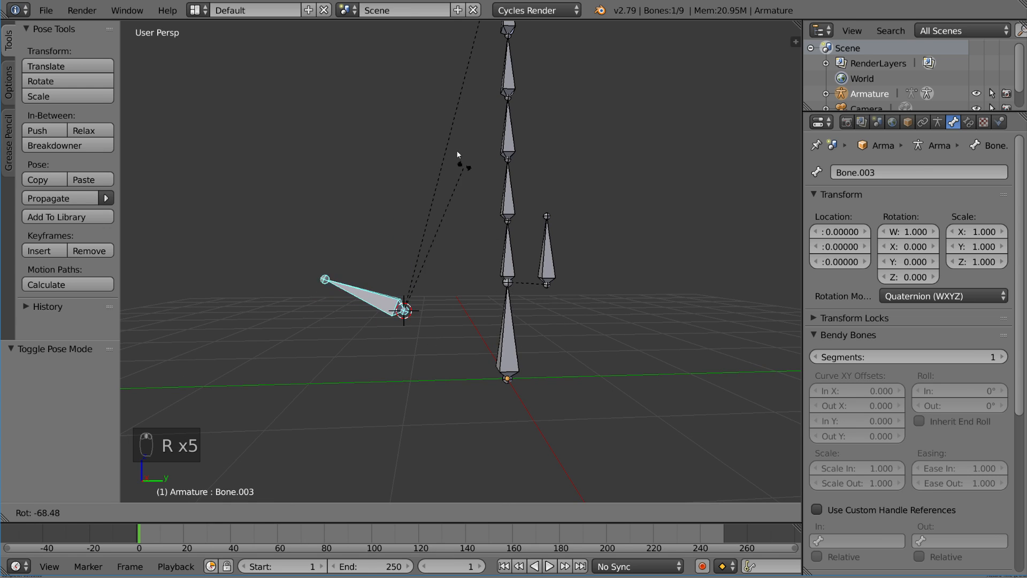
right_click(483, 287)
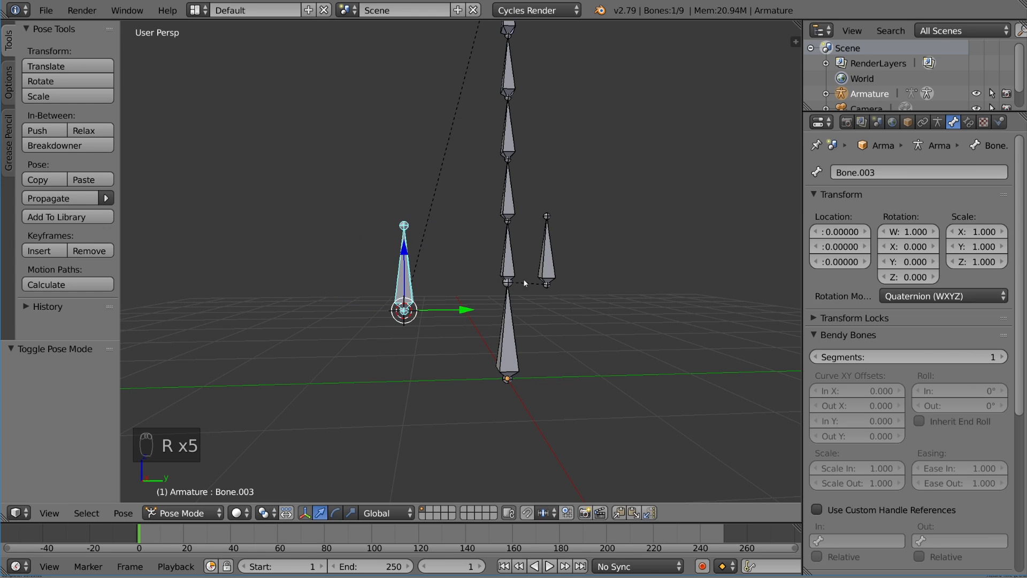
right_click(549, 249)
key("r")
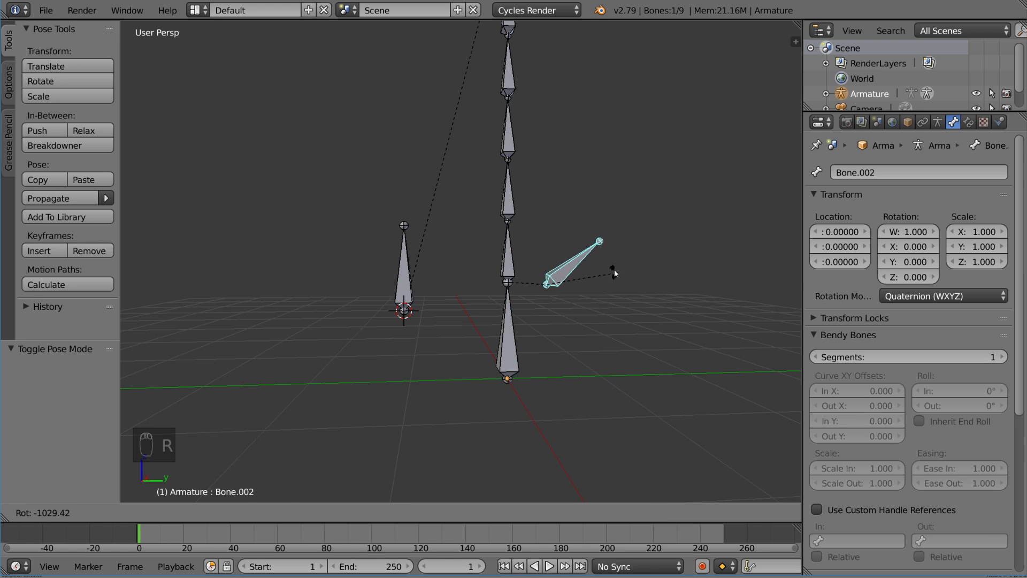
right_click(609, 266)
Switch to Object mode and add a cube mesh at the 3D cursor by the separate bone.
scroll(562, 179, "down", 1)
key("ctrl+Tab")
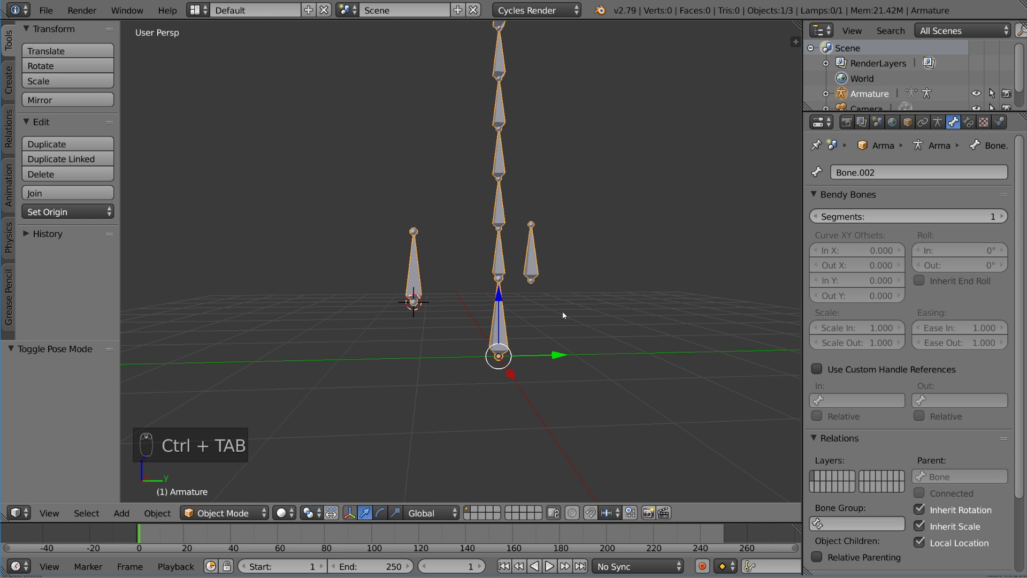
key("shift+a")
mouse_move(551, 214)
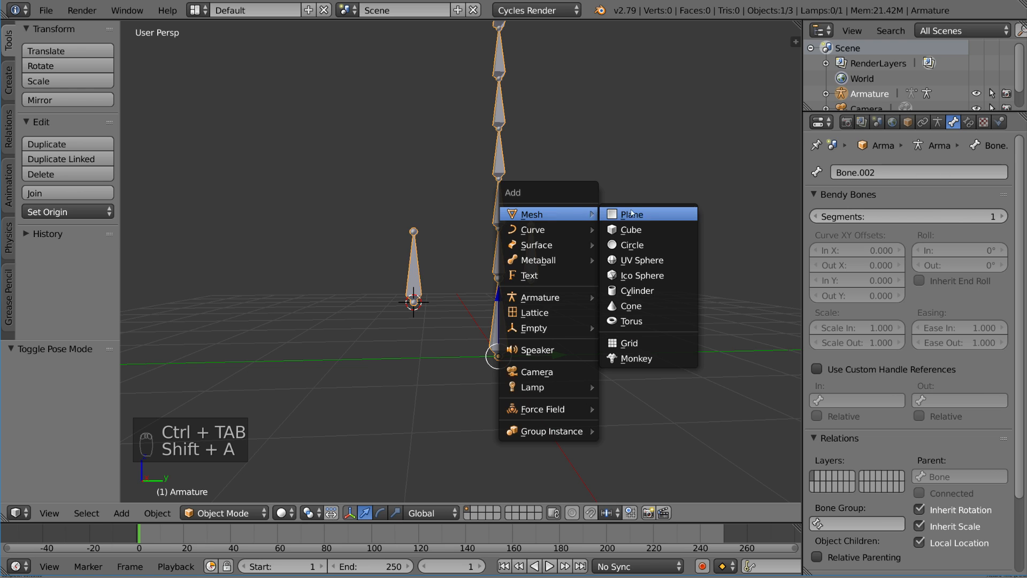
left_click(631, 229)
Scale the cube's geometry down in Edit mode, and in Object mode move the cube up about 0.6 onto the separate bone.
key("Tab")
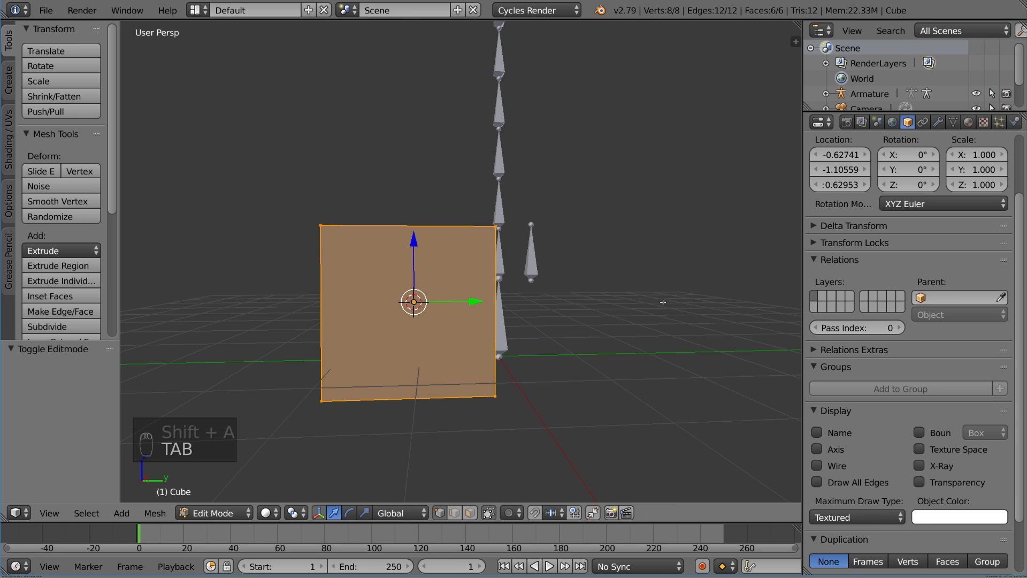
key("s")
left_click(474, 355)
key("Tab")
key("g")
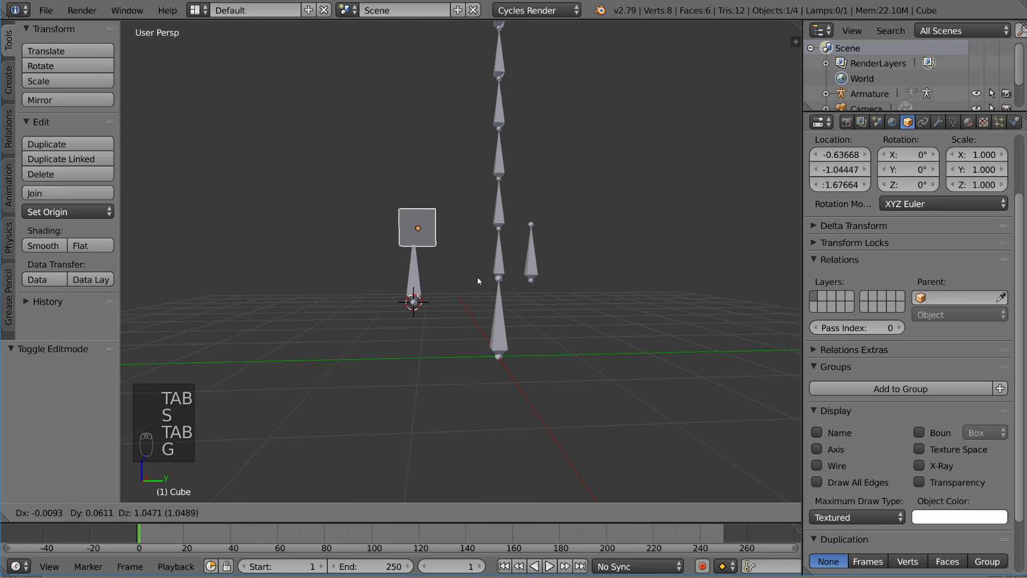
left_click(474, 312)
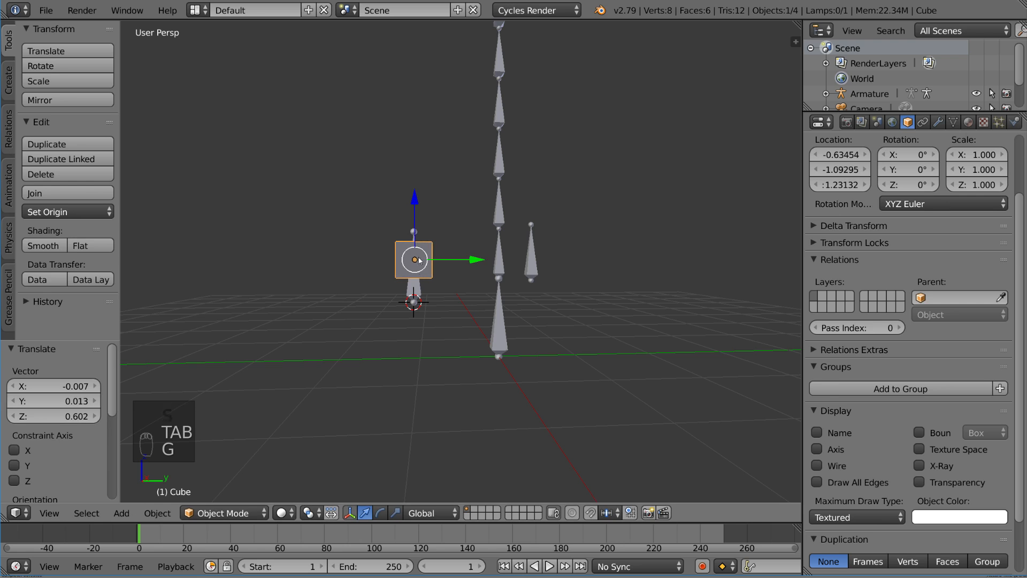
Select the cube together with the armature and, in Pose mode, parent the cube to the separate bone with the Bone option.
right_click(413, 292)
key("ctrl+Tab")
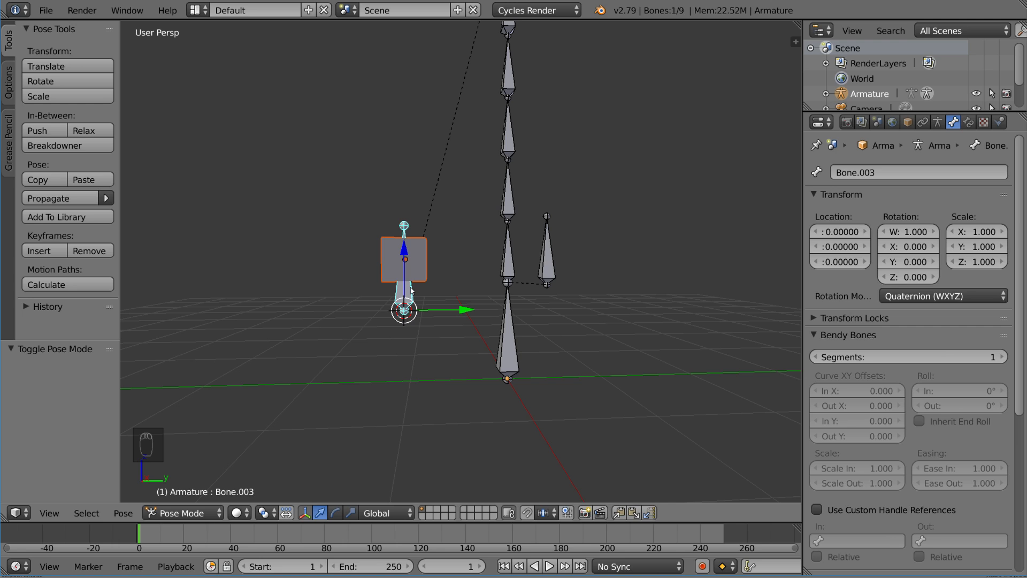
key("ctrl+p")
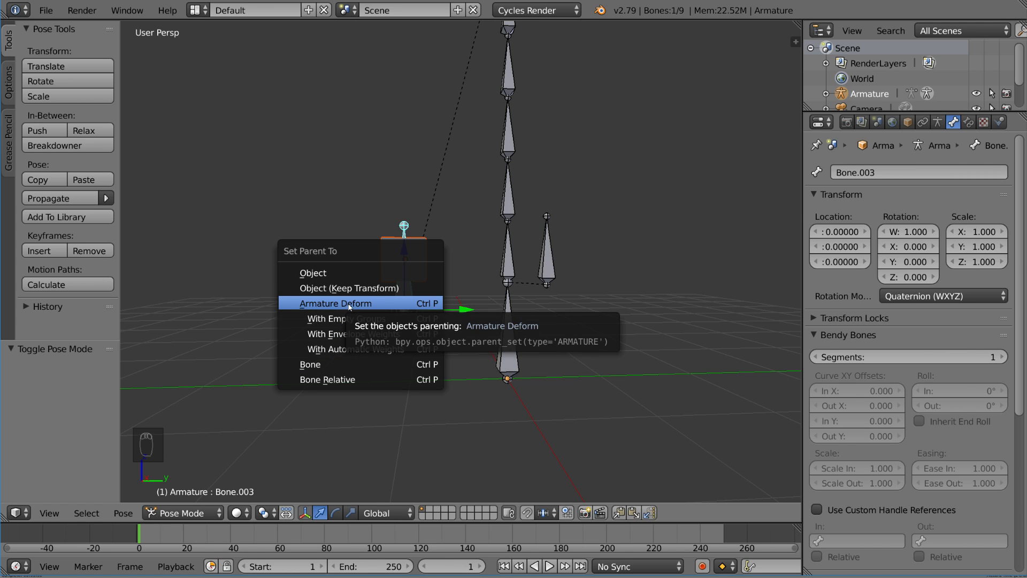
left_click(332, 366)
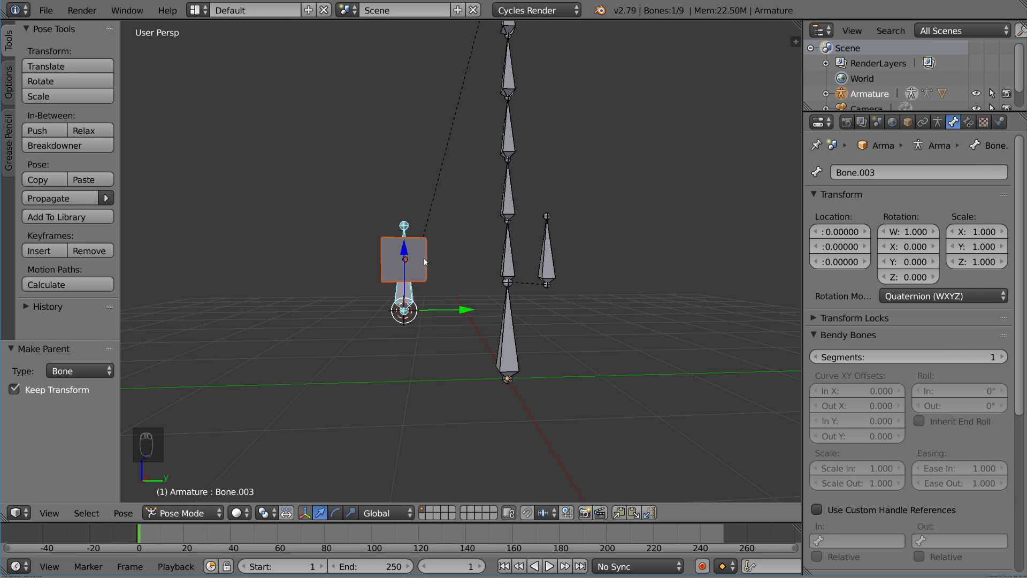
Select only the armature and try rotating the separate bone in Pose mode to test the parented cube.
key("ctrl+Tab")
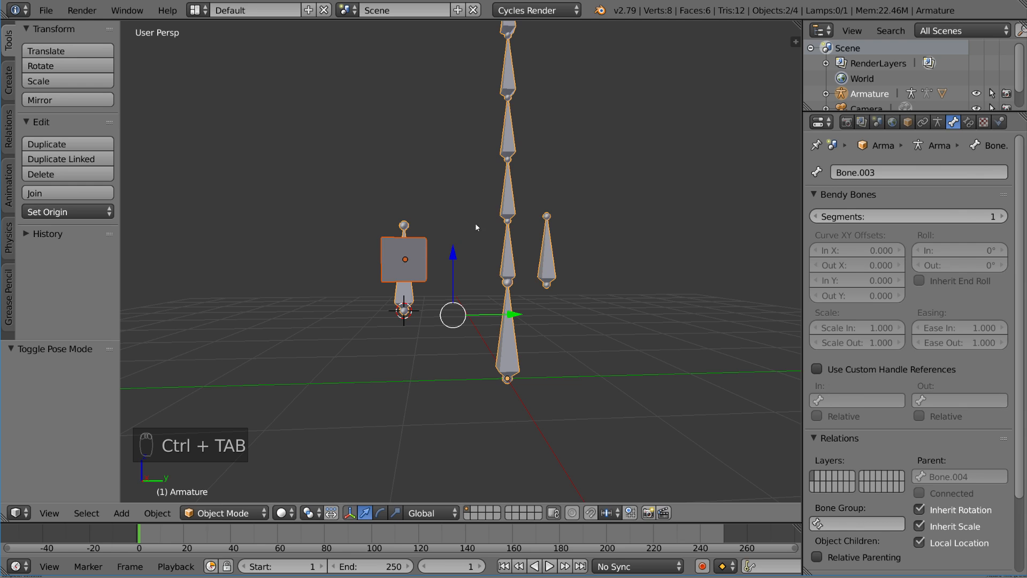
right_click(425, 249)
right_click(405, 228)
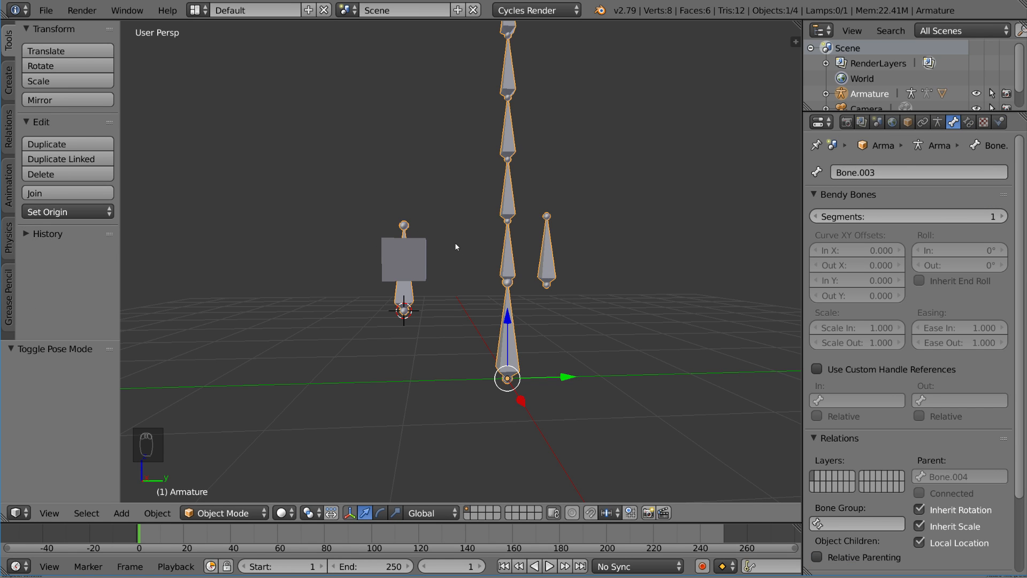
key("ctrl+Tab")
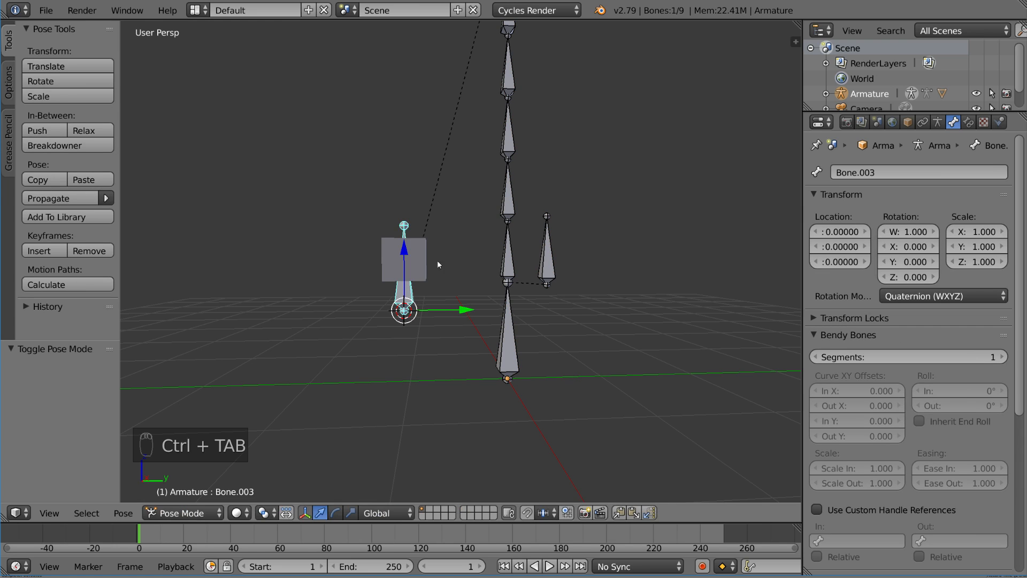
key("r")
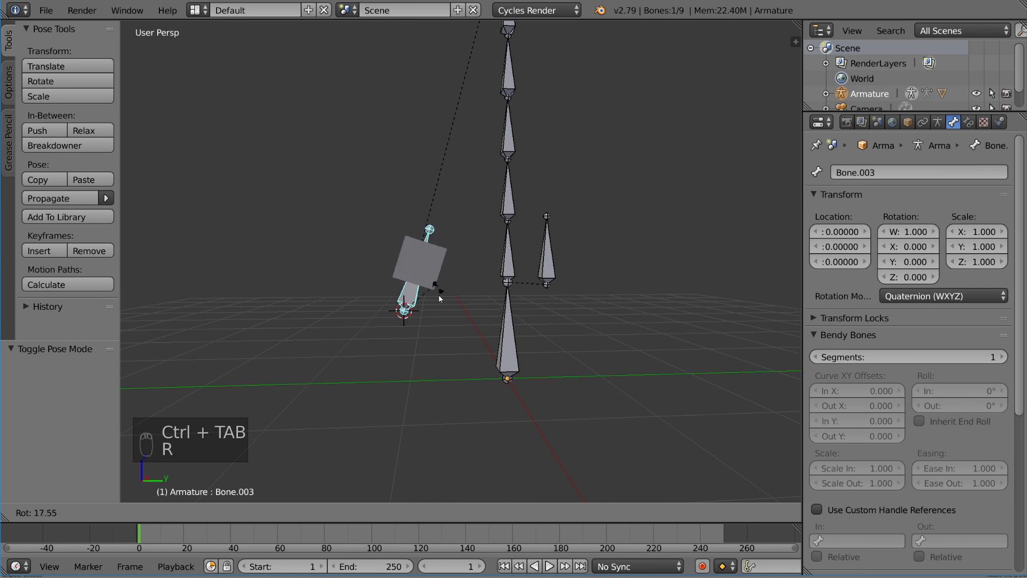
right_click(437, 292)
Try trackball rotation on the cube in Object mode and another rotation of its parent bone in Pose mode.
key("ctrl+Tab")
right_click(422, 259)
key("r")
key("r")
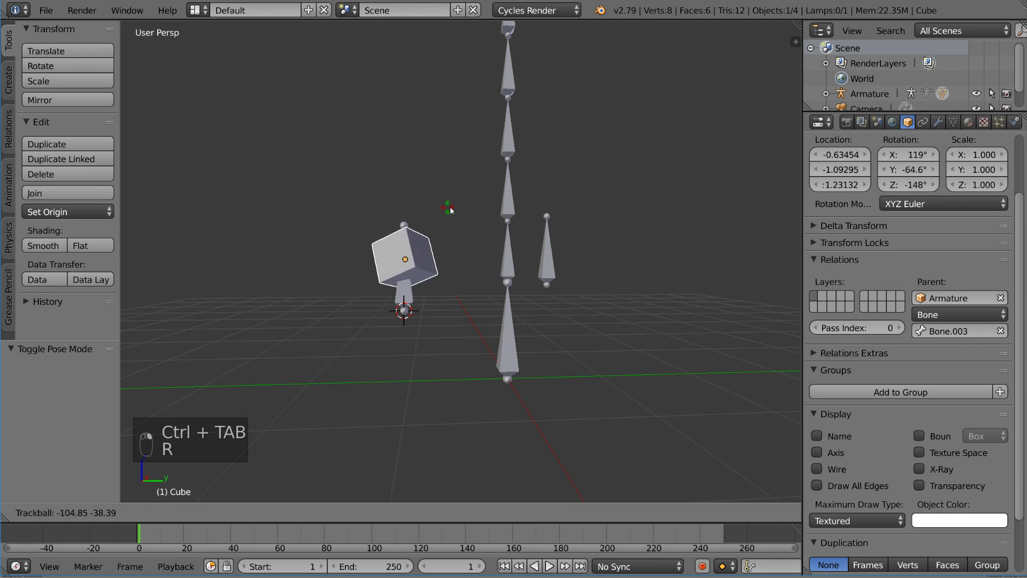
right_click(454, 274)
right_click(417, 292)
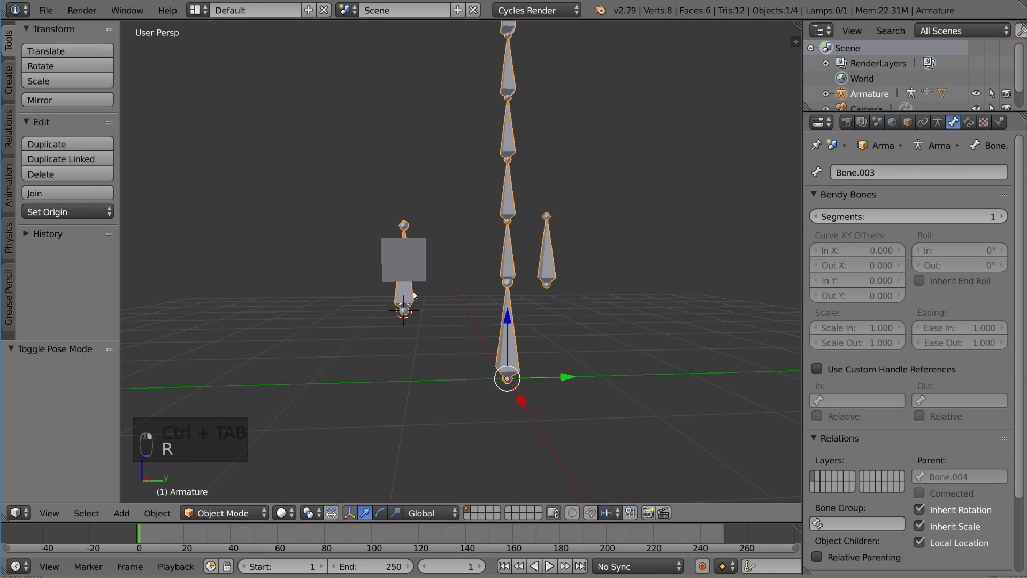
key("ctrl+Tab")
key("r")
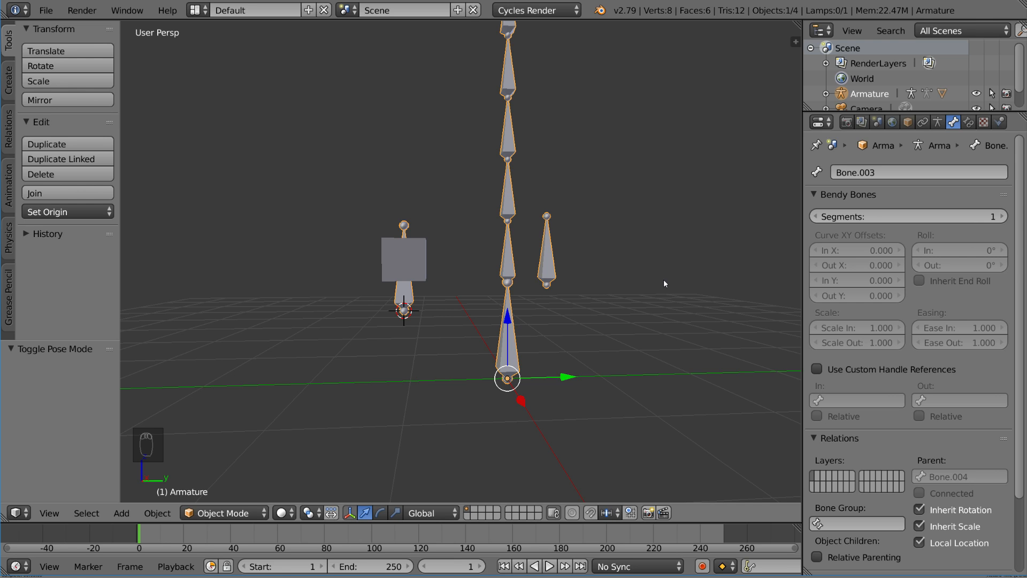
Select the cube and the armature in Object mode and review the Set Parent options, including Armature Deform.
right_click(405, 259)
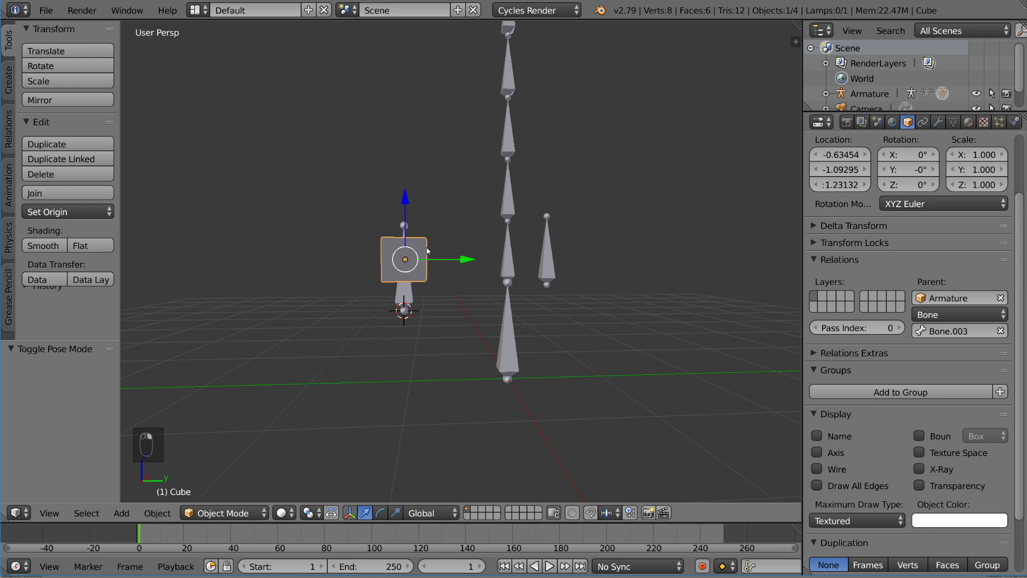
right_click(497, 215, "shift")
key("ctrl+p")
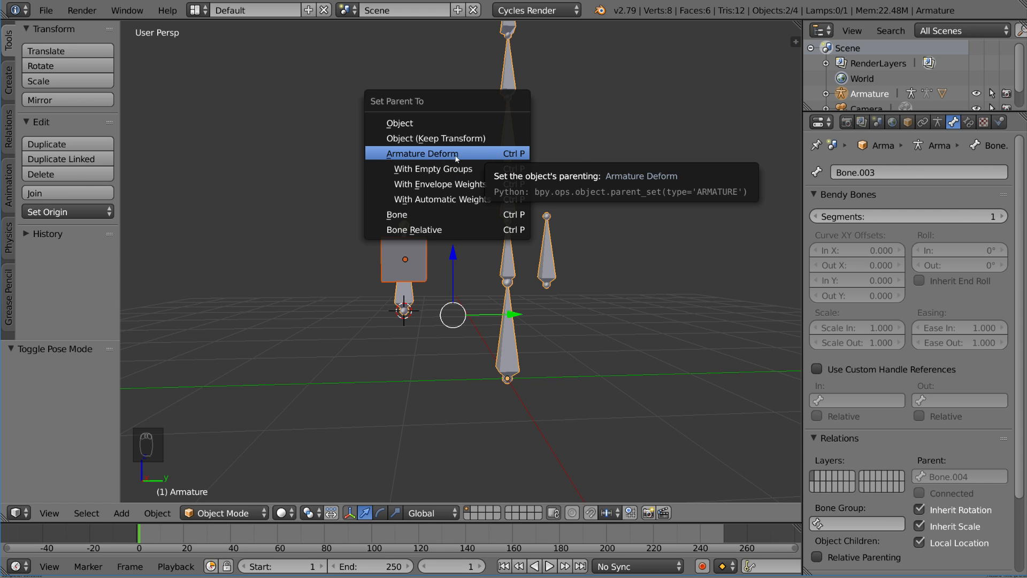
left_click(477, 154)
Enter Pose mode and look through the armature settings and the separate bone's properties, including its Deform options.
scroll(503, 291, "down", 2)
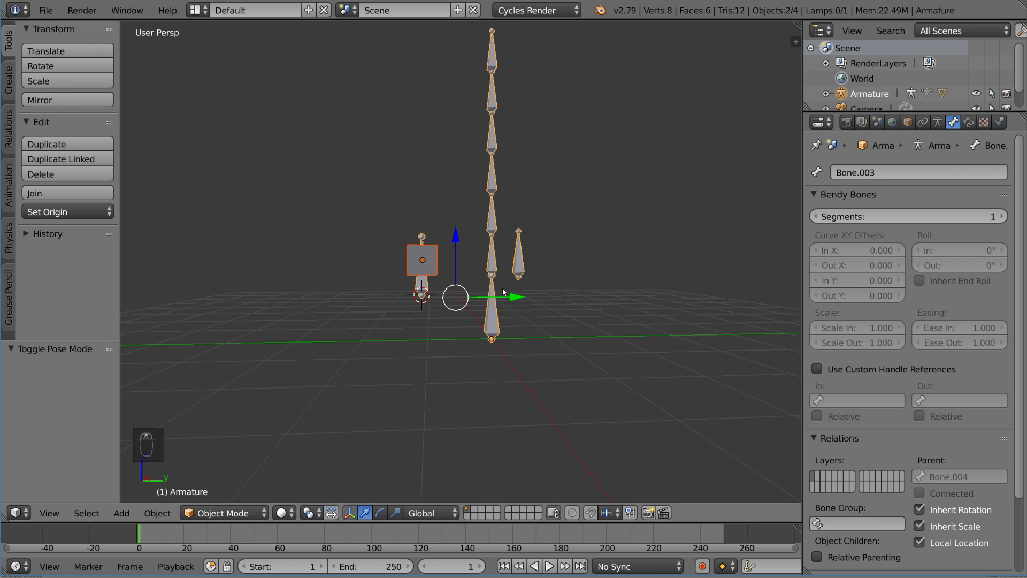
key("ctrl+Tab")
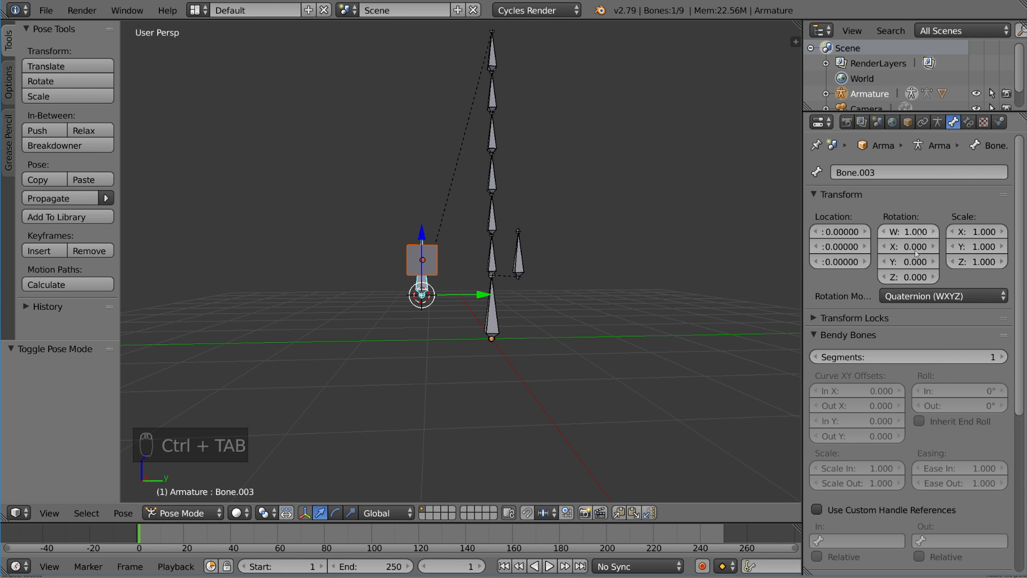
left_click(937, 122)
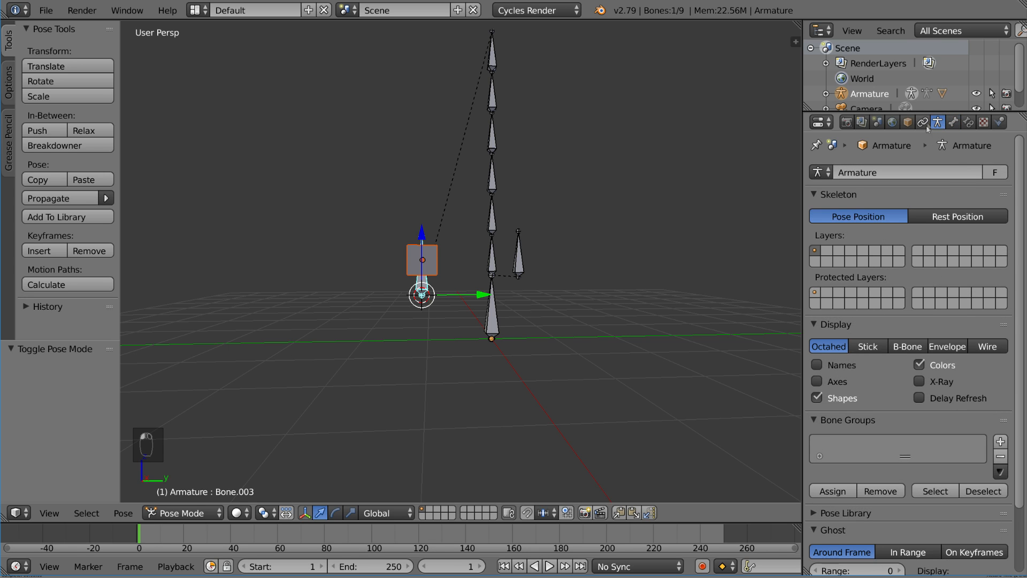
left_click(952, 123)
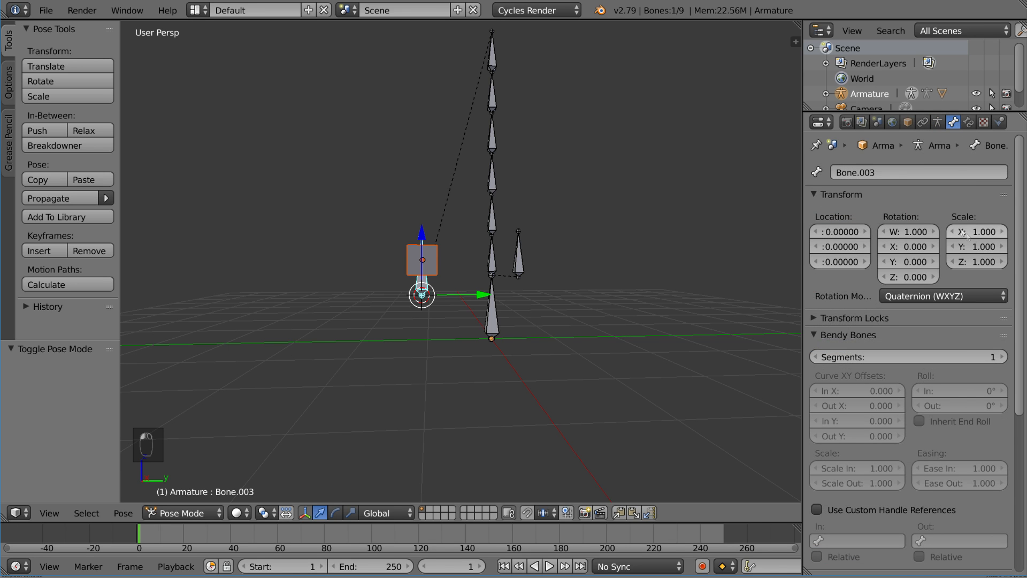
scroll(935, 223, "down", 10)
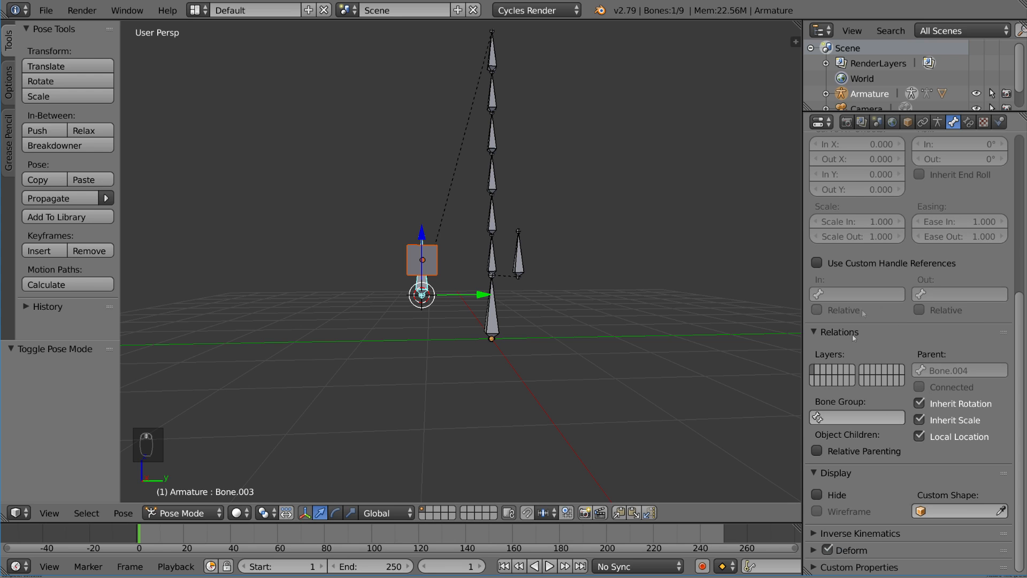
scroll(877, 527, "up", 3)
scroll(867, 535, "down", 3)
left_click(830, 549)
left_click(829, 549)
left_click(859, 550)
left_click(860, 550)
Examine the separate bone's Transform Locks, rotation mode choices and Relations settings.
scroll(890, 540, "up", 10)
left_click(855, 292)
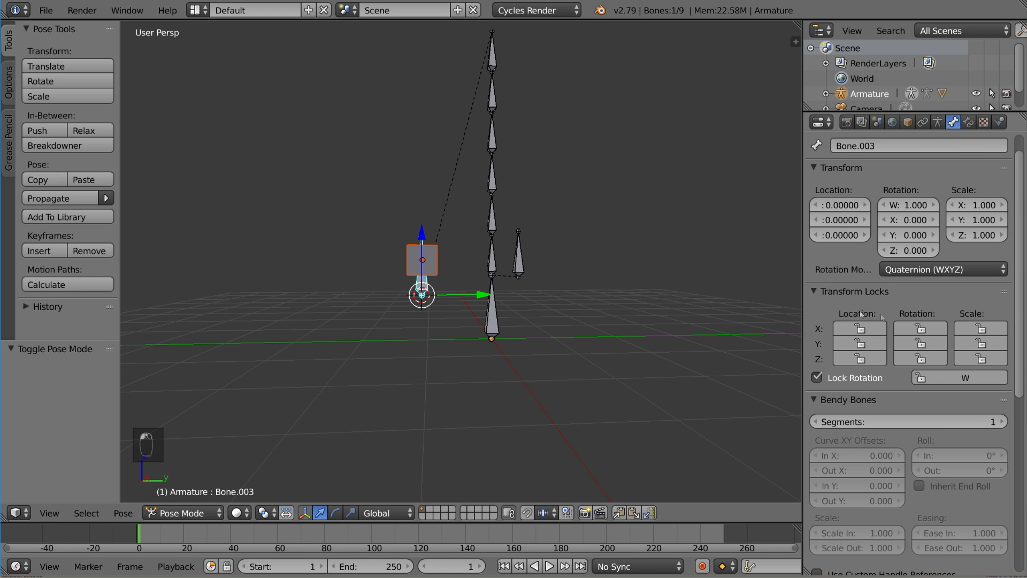
left_click(917, 292)
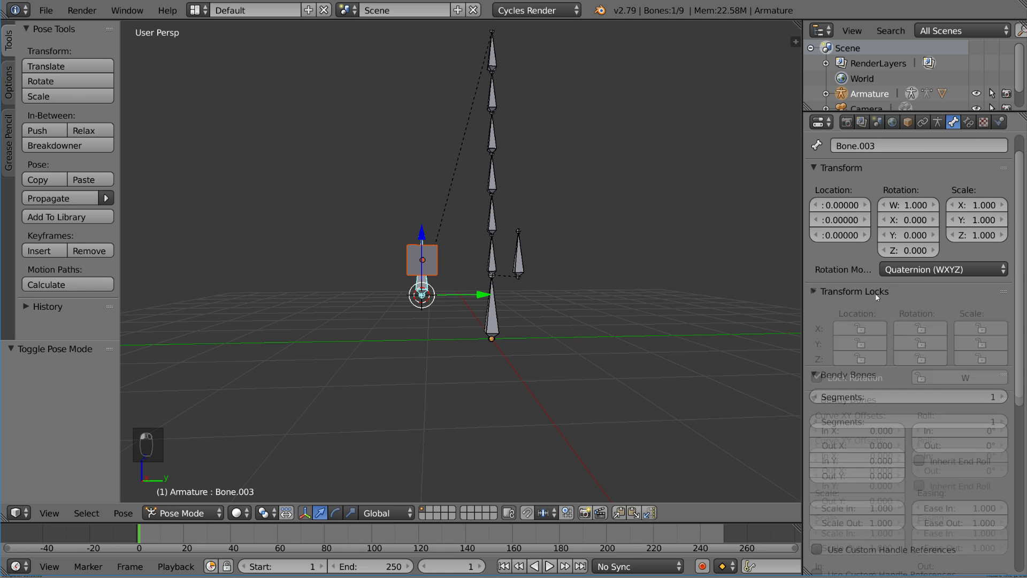
left_click(927, 266)
left_click(926, 266)
scroll(904, 342, "down", 4)
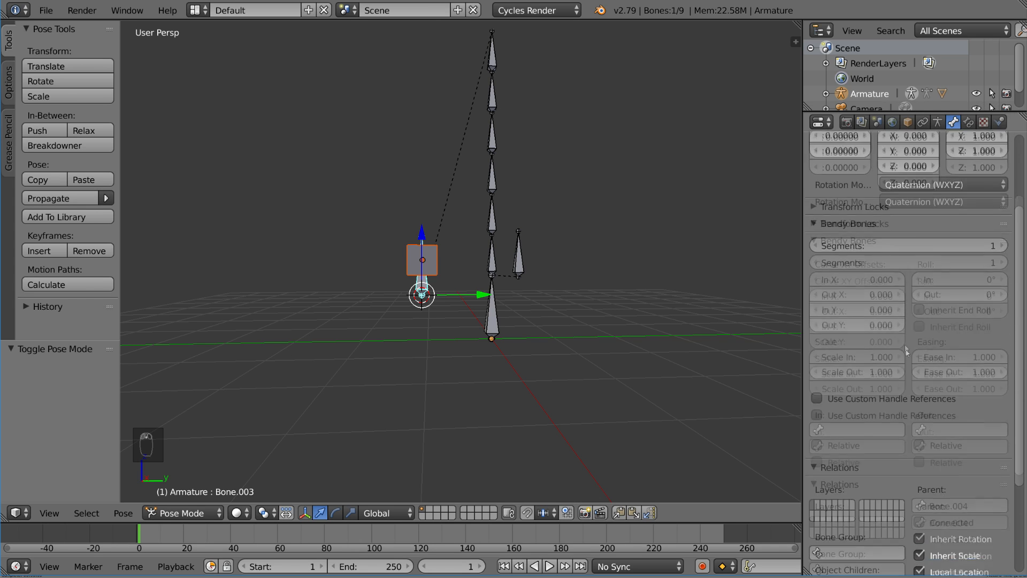
scroll(908, 353, "down", 5)
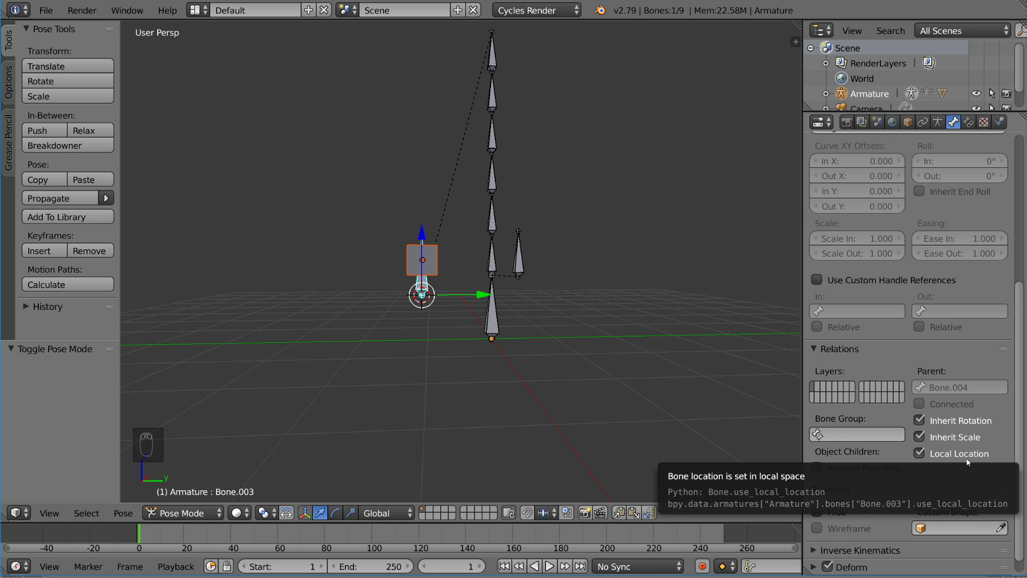
Turn off Inherit Rotation for the separate bone that carries the cube.
scroll(567, 269, "up", 3)
middle_click_drag(588, 266, 572, 336, "shift")
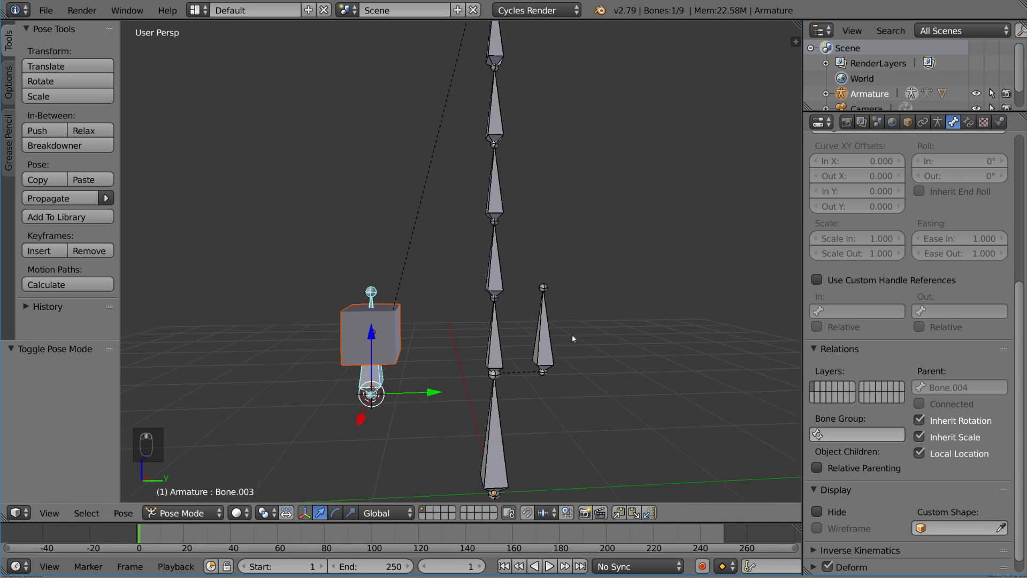
scroll(572, 336, "down", 4)
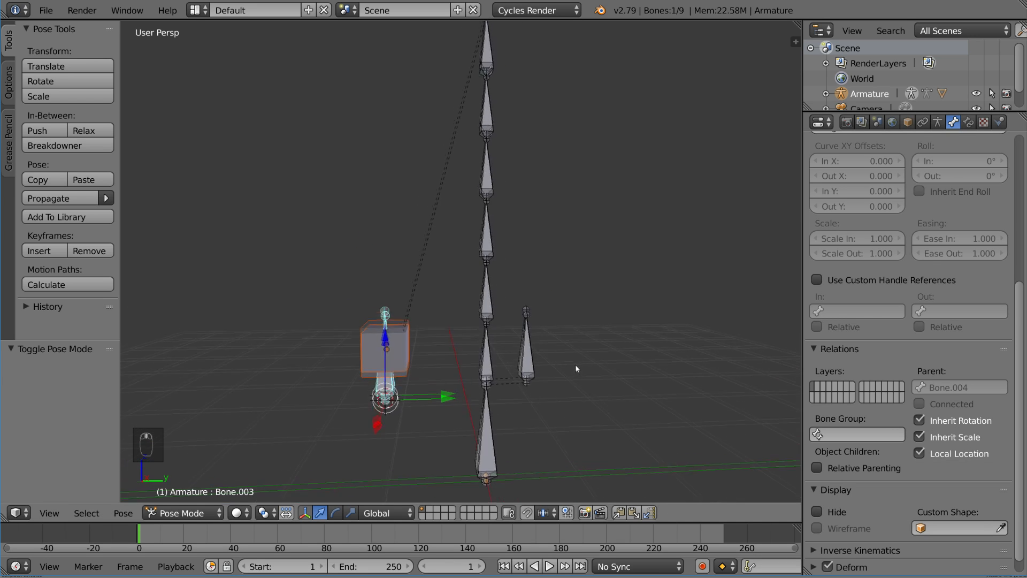
left_click(920, 422)
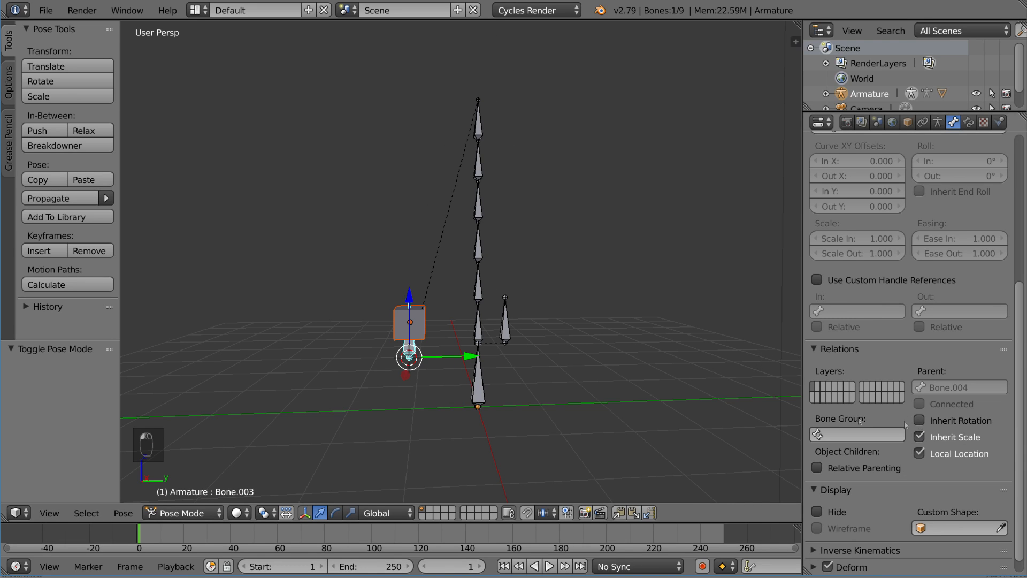
Select the top bone of the chain and try rotating it to test how the separate child bone follows.
right_click(480, 137)
middle_click_drag(532, 220, 544, 207, "shift")
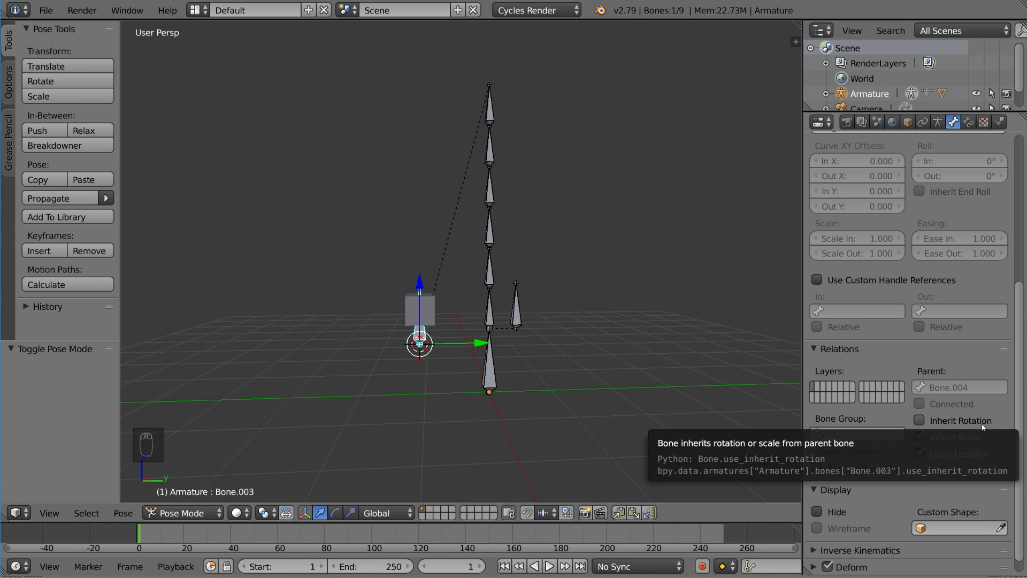
right_click(492, 112)
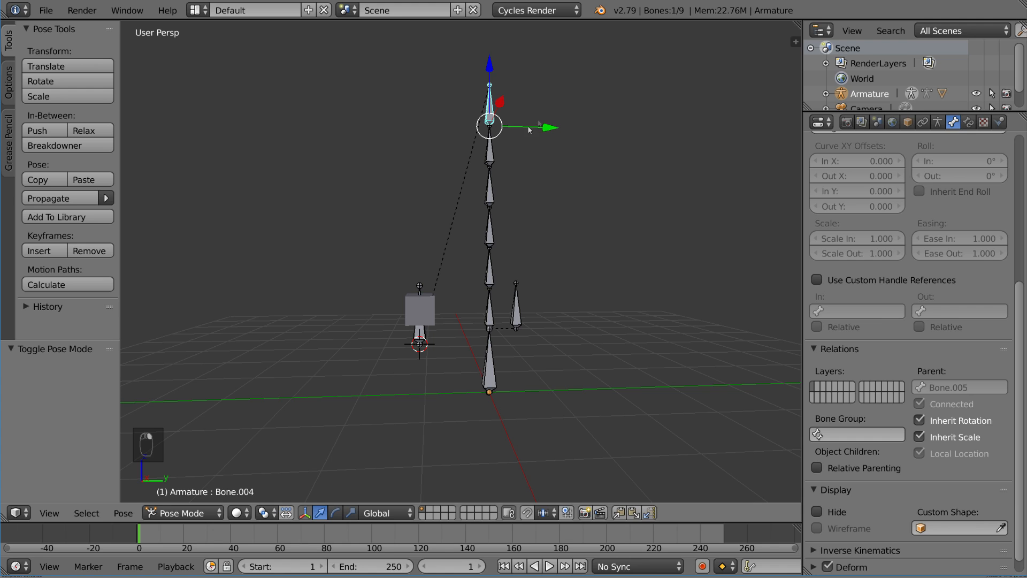
key("r")
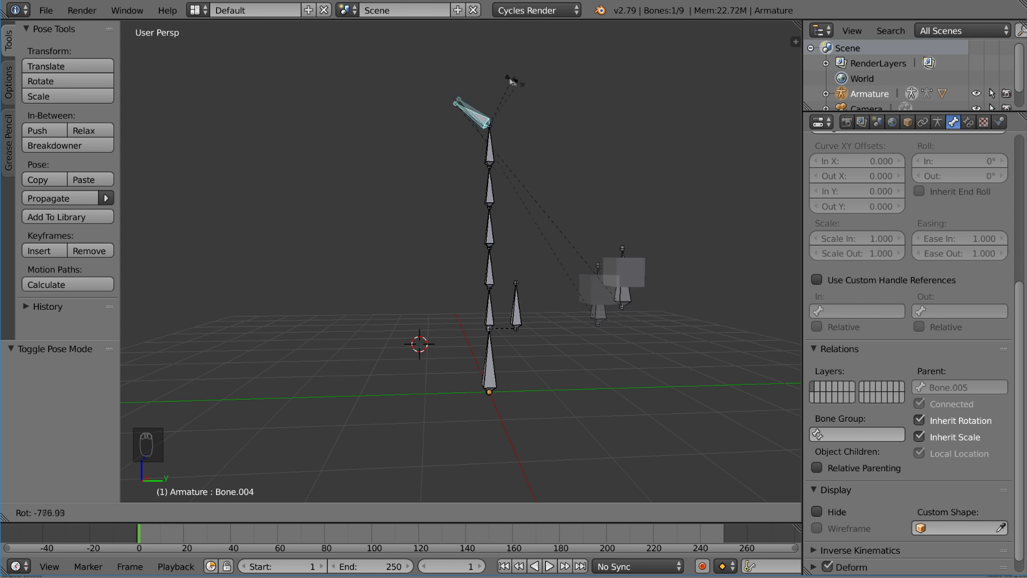
left_click(540, 155)
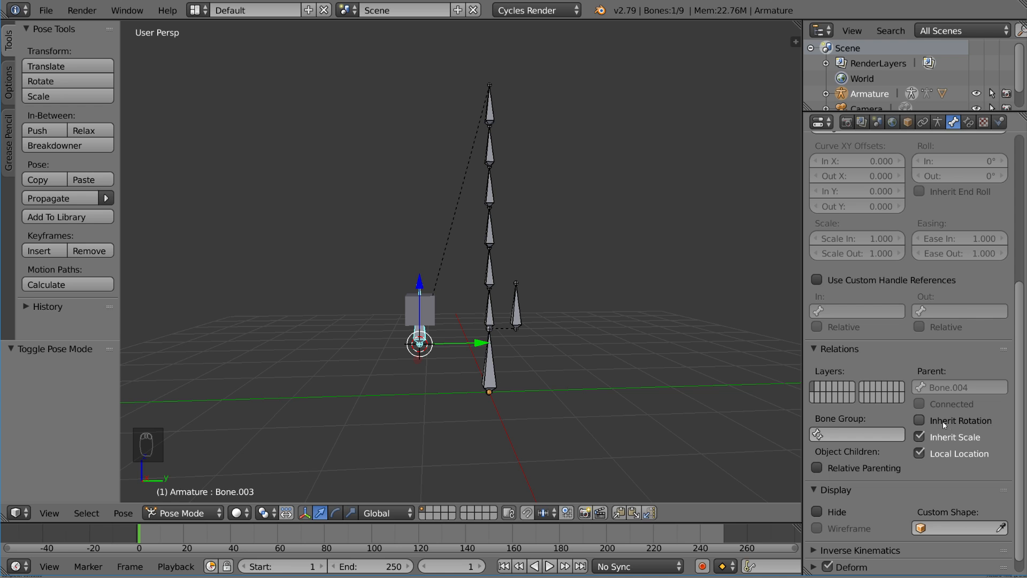
Turn off Inherit Scale for the separate bone, and try scaling the top chain bone and the second chain bone.
left_click(920, 437)
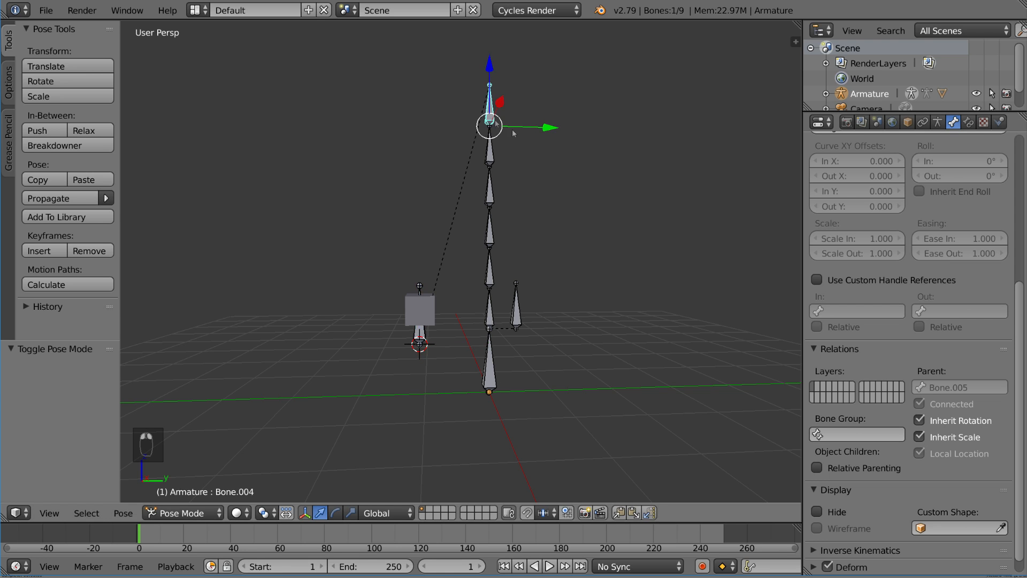
key("s")
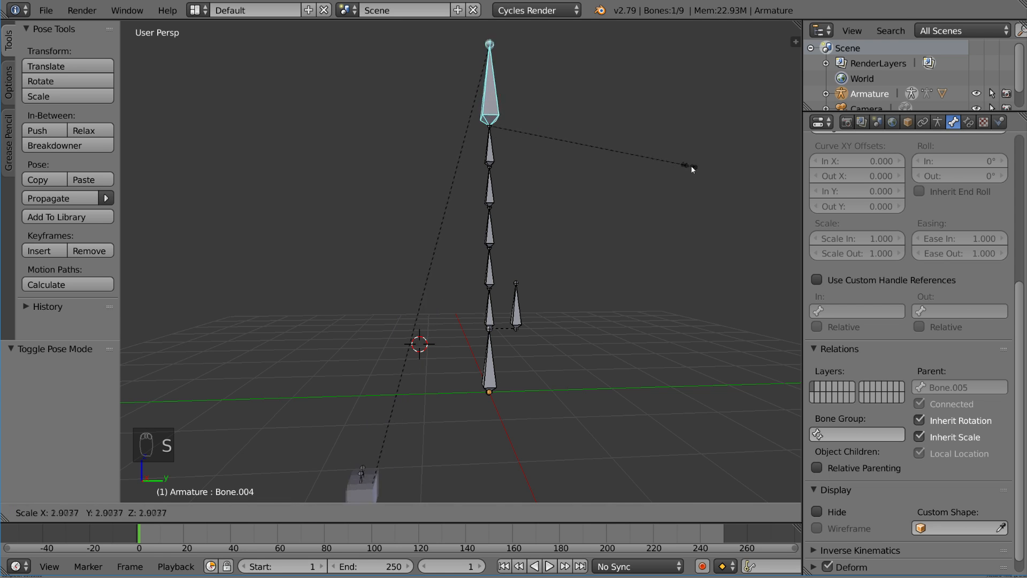
left_click(535, 250)
key("s")
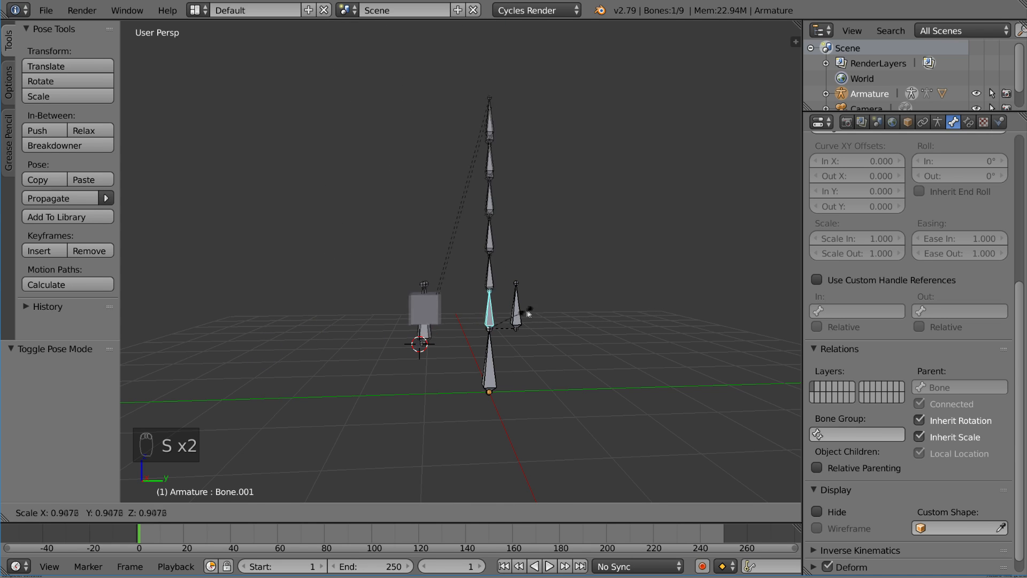
left_click(573, 310)
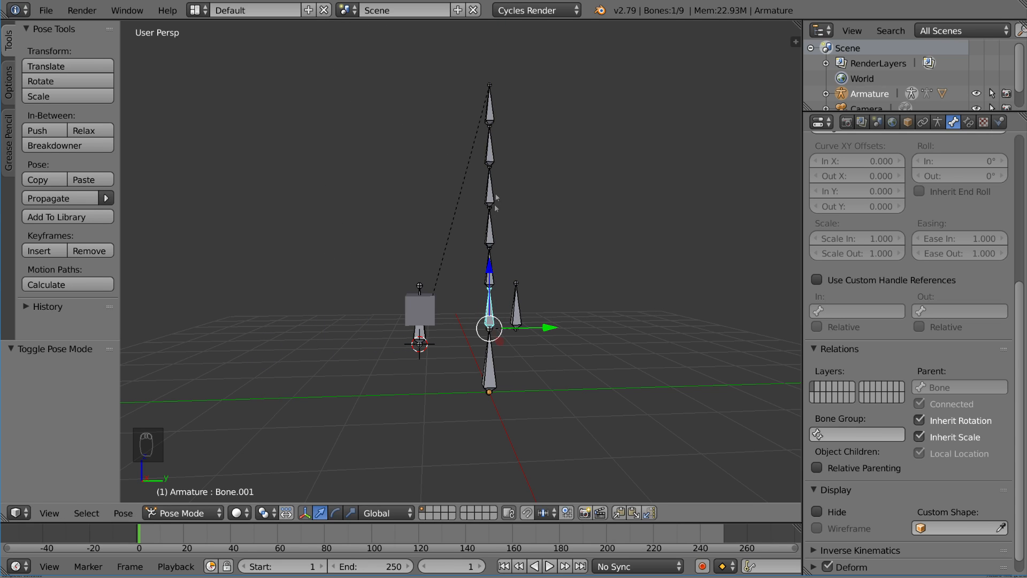
Try scaling the second chain bone again with Inherit Scale off for the separate bone that carries the cube.
key("s")
right_click(629, 210)
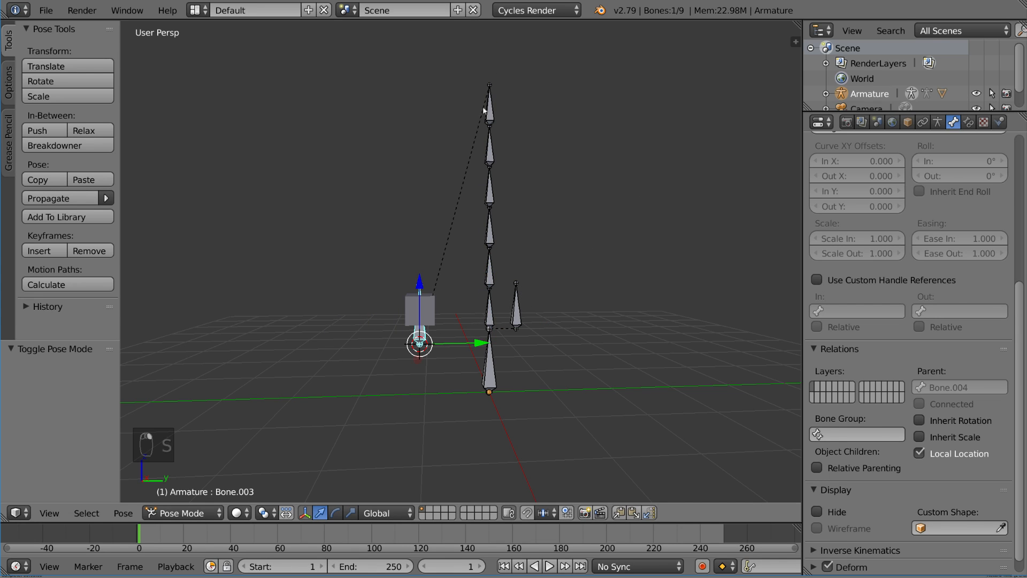
key("s")
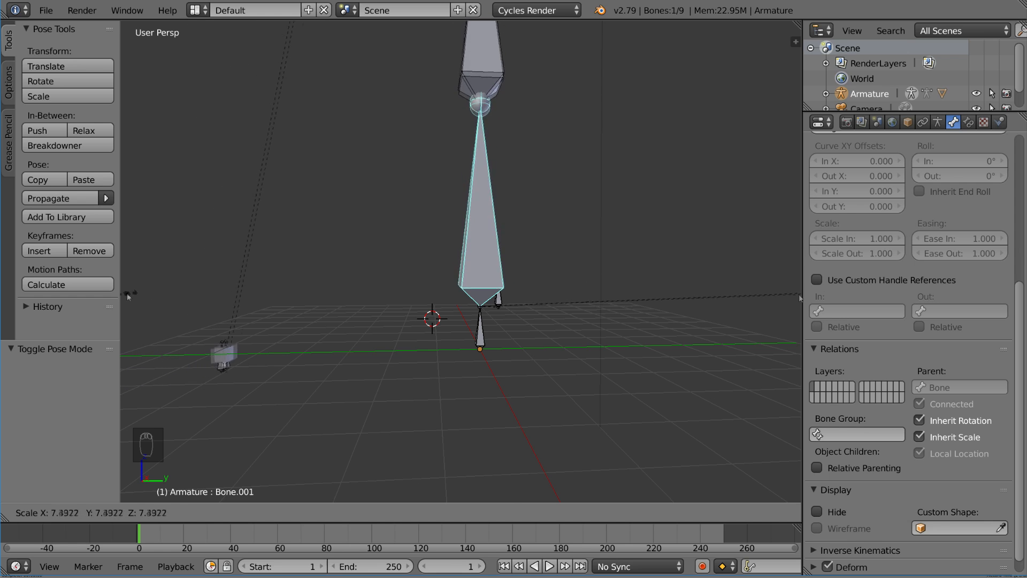
left_click(484, 290)
scroll(484, 292, "up", 6)
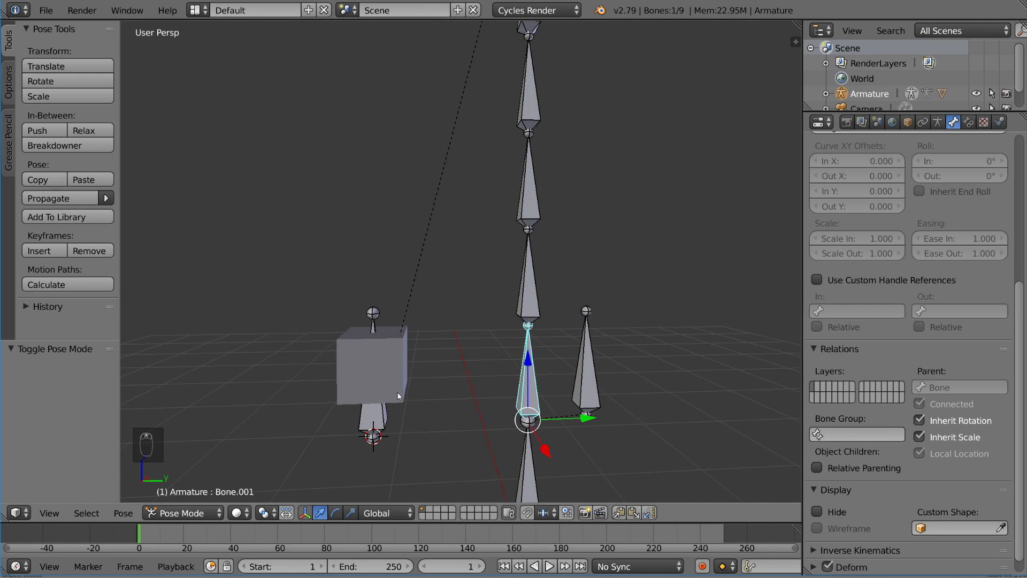
Turn Inherit Rotation and Inherit Scale back on for the separate bone that carries the cube.
scroll(397, 392, "down", 5)
right_click(426, 325)
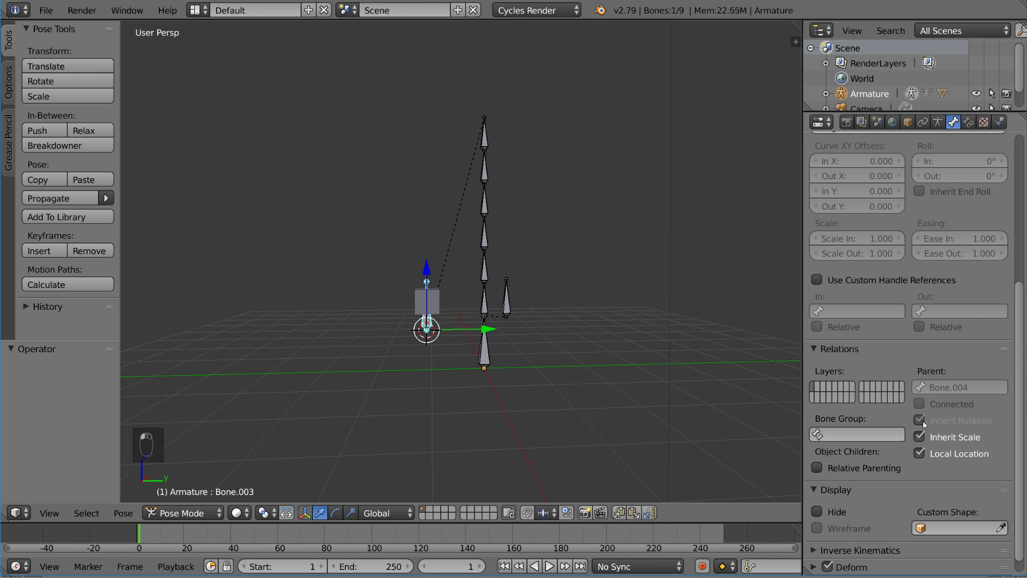
scroll(923, 421, "up", 5)
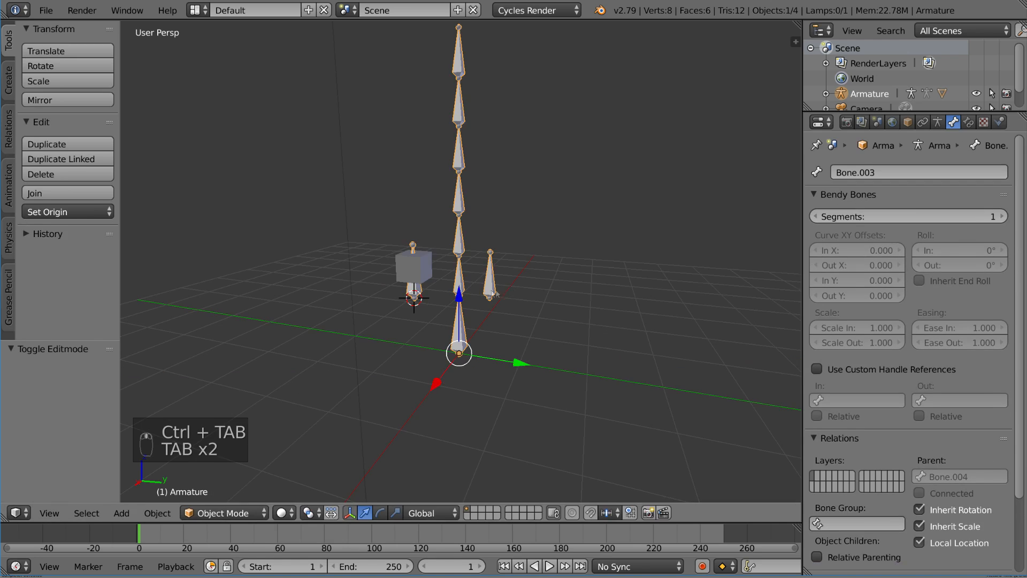
In Pose mode, select the second, third and fourth bones of the chain and try rotating them together.
key("ctrl+Tab")
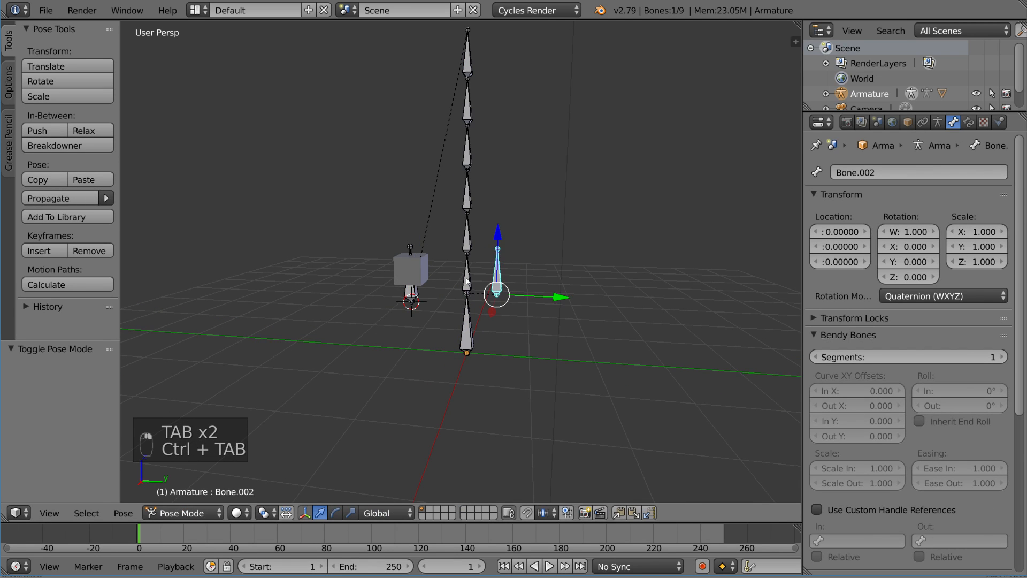
right_click(466, 281)
right_click(469, 234, "shift")
middle_click_drag(471, 233, 548, 243, "shift")
right_click(481, 231, "shift")
key("r")
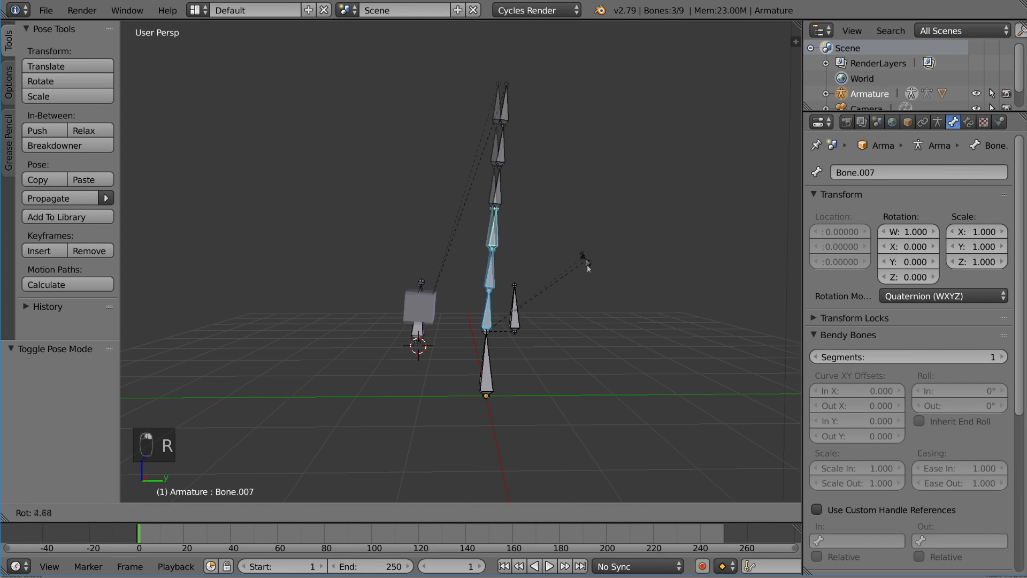
right_click(570, 248)
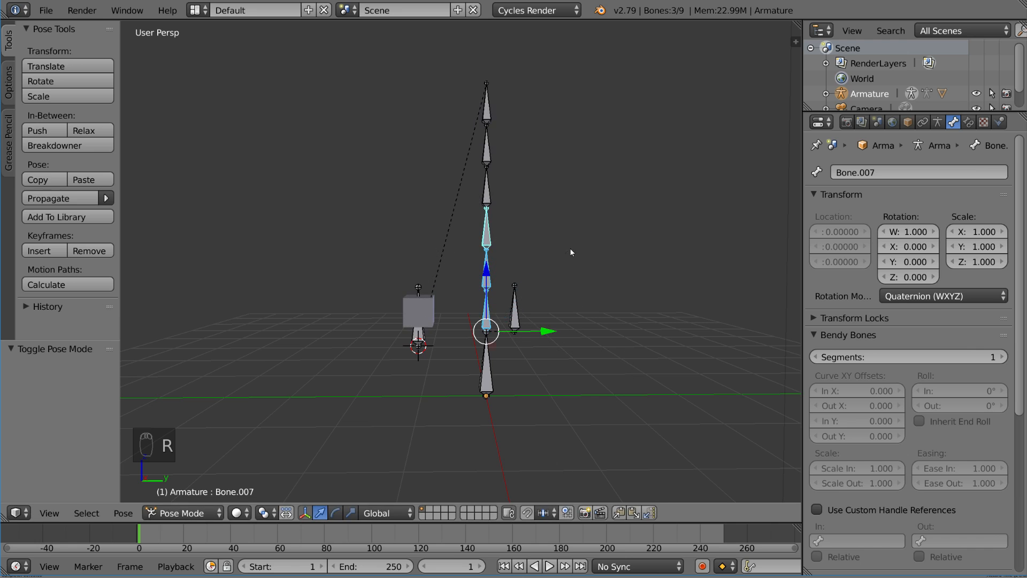
Switch to Object mode and try moving the whole armature.
key("ctrl+Tab")
key("g")
middle_click_drag(573, 284, 455, 234)
right_click(480, 273)
key("g")
right_click(585, 259)
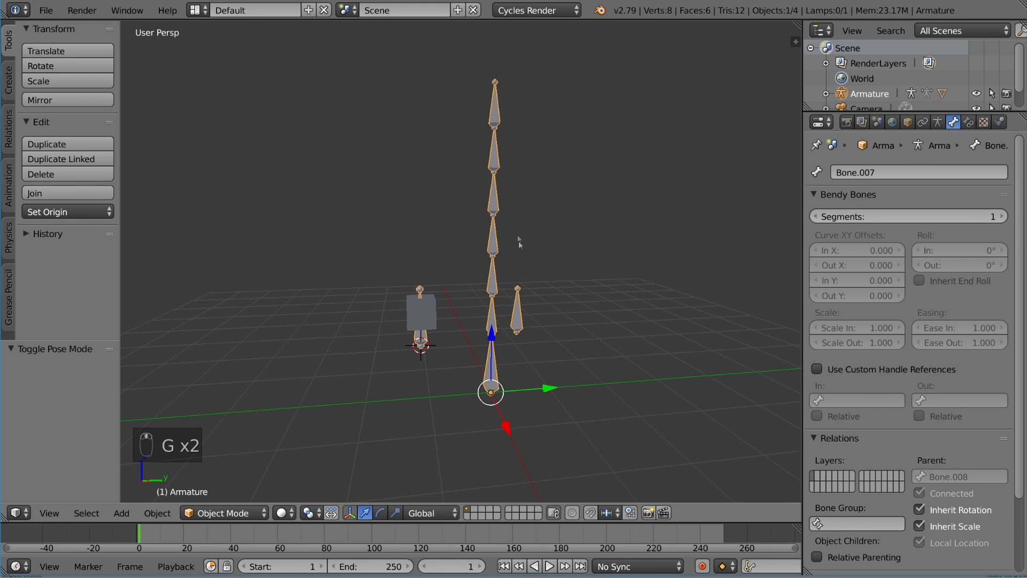
Switch the armature to Edit mode and try rotating the middle bone of the chain.
middle_click_drag(519, 241, 511, 249)
key("Tab")
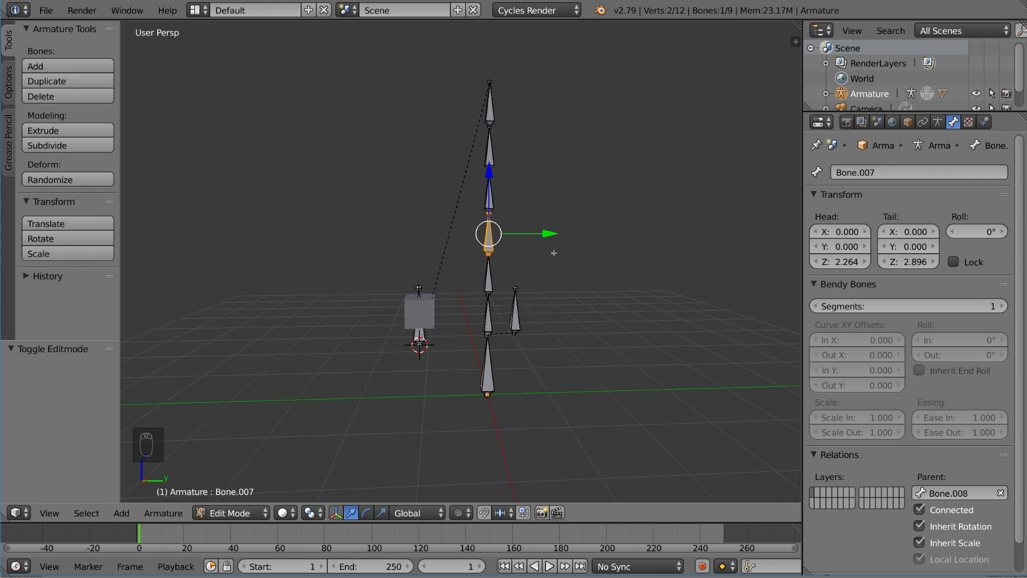
middle_click_drag(554, 253, 514, 278)
key("r")
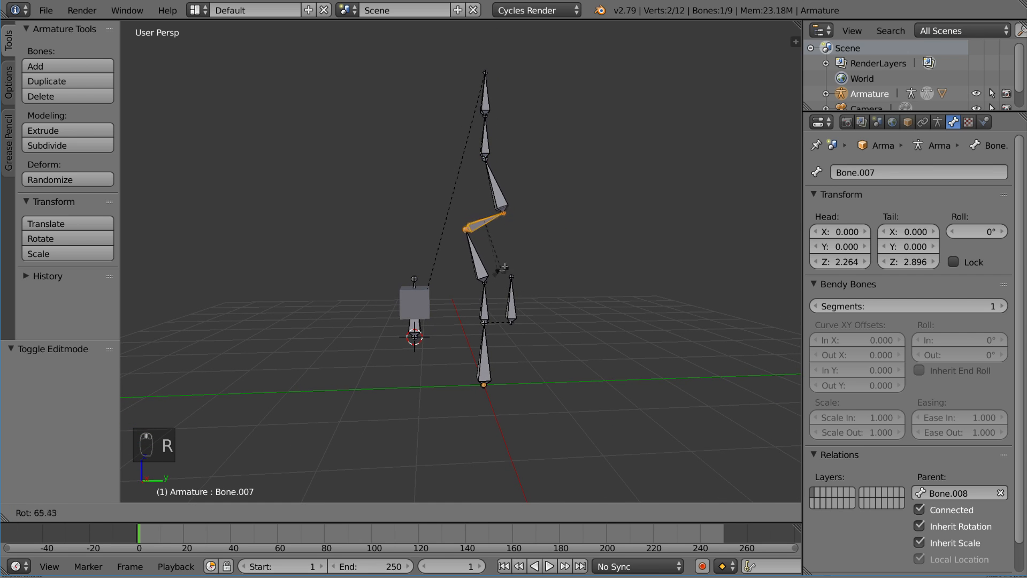
right_click(516, 221)
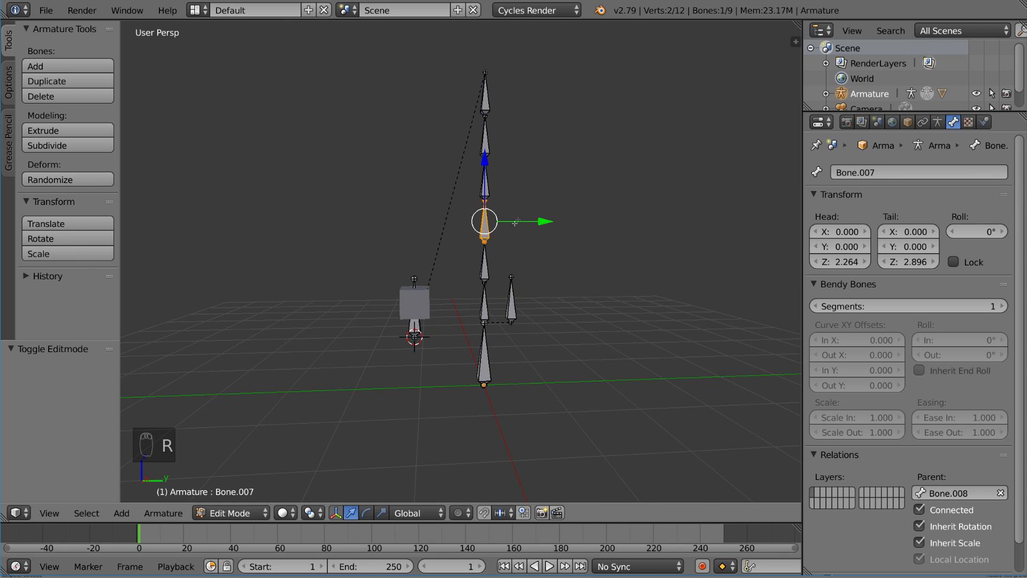
middle_click_drag(519, 225, 566, 230)
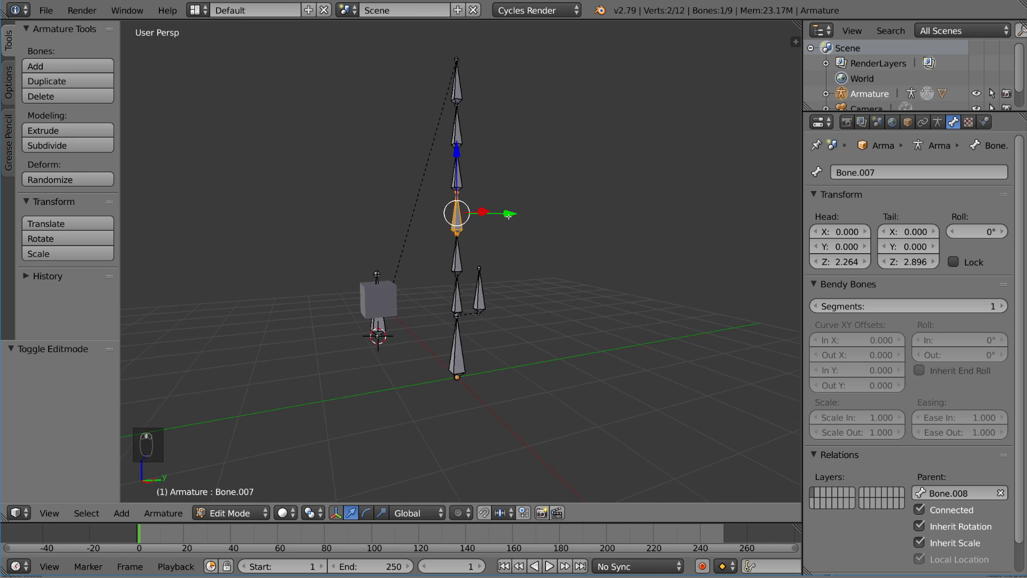
Leave Edit mode and return the armature to Pose mode.
key("Tab")
middle_click_drag(473, 241, 450, 221)
key("ctrl+Tab")
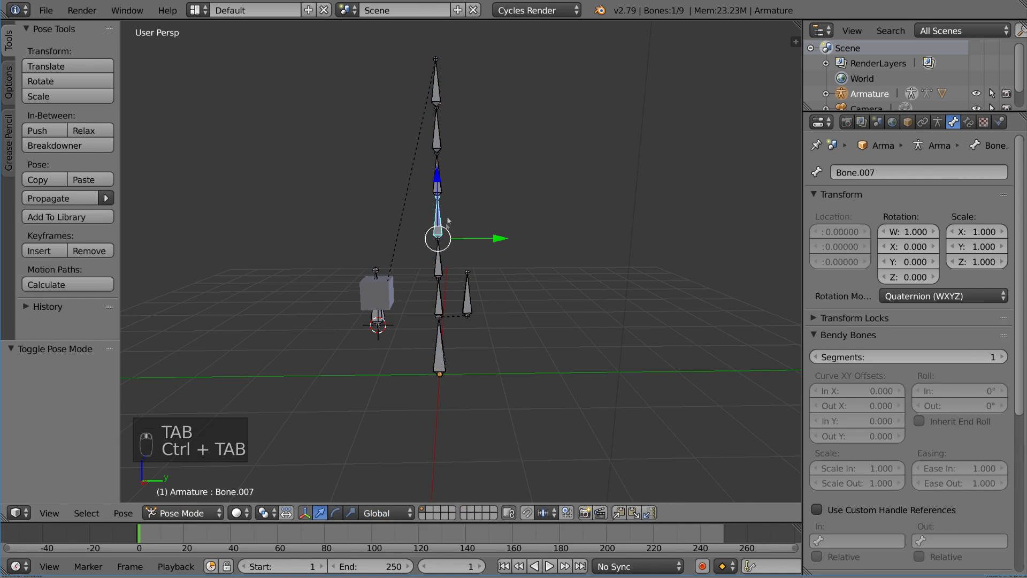